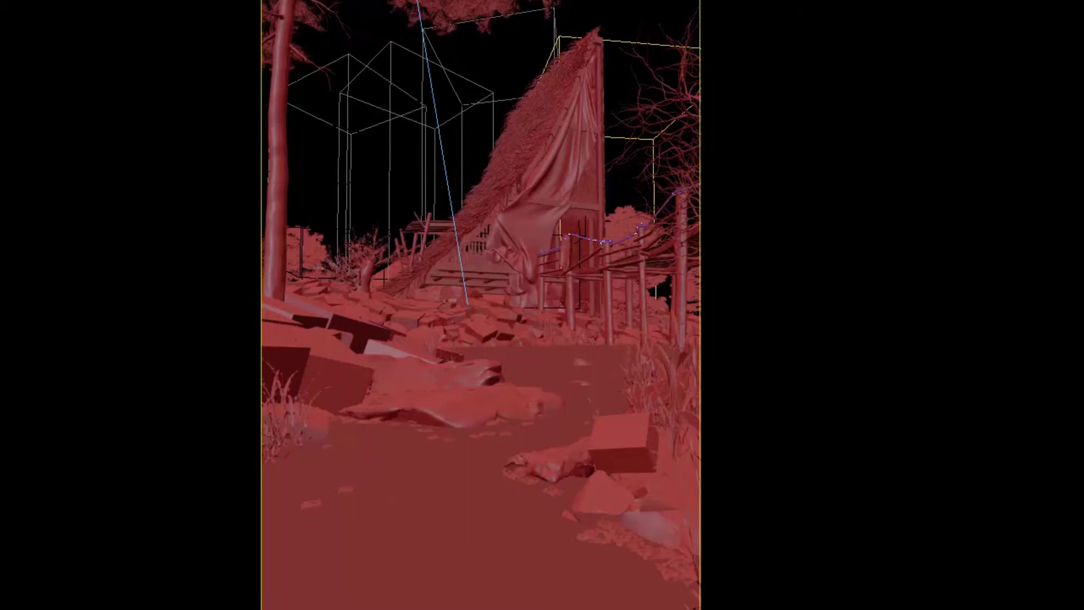
- Open the Material Editor and load a VRayHDRI map into the first sample slot
key("m")
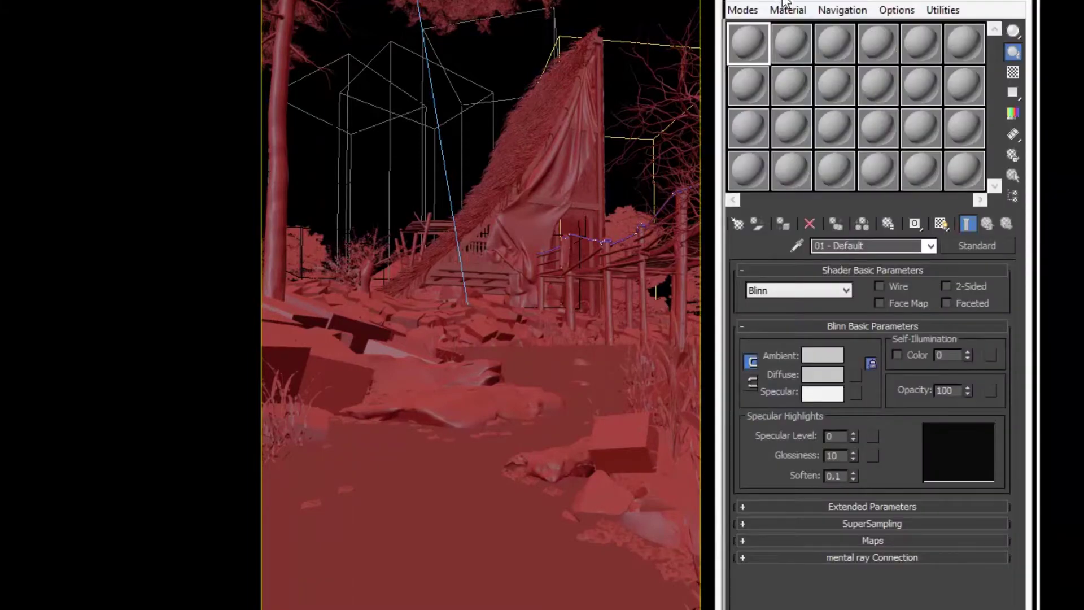
left_click(745, 227)
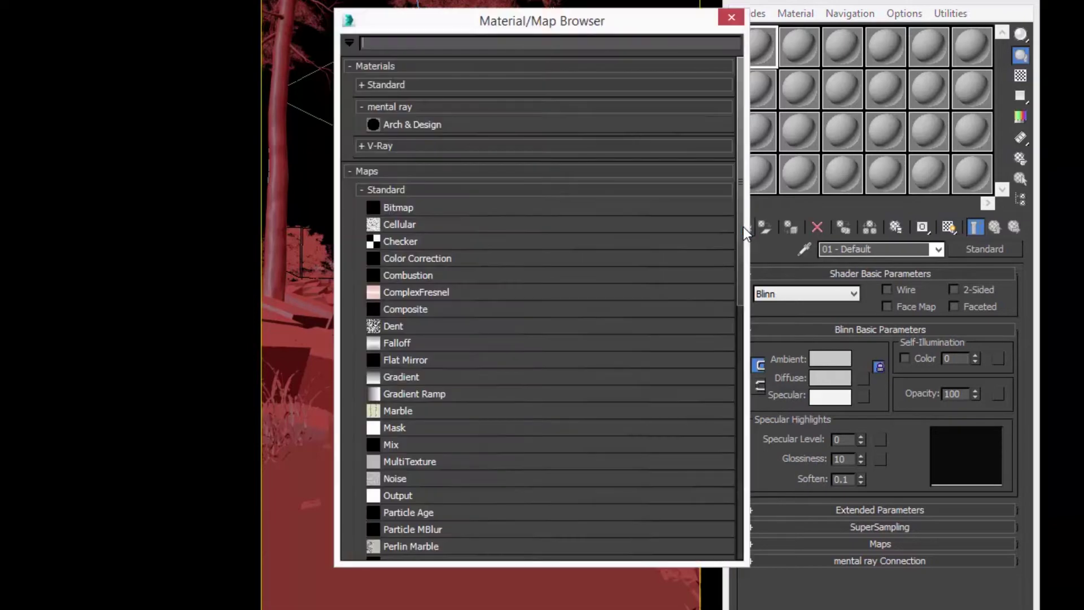
type("vrayh")
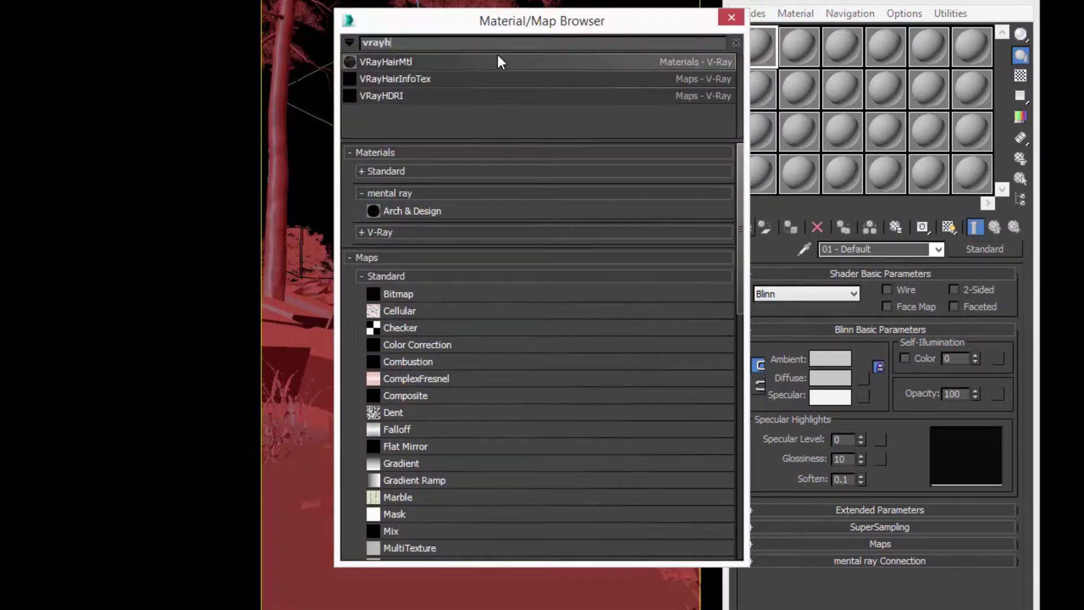
double_click(432, 92)
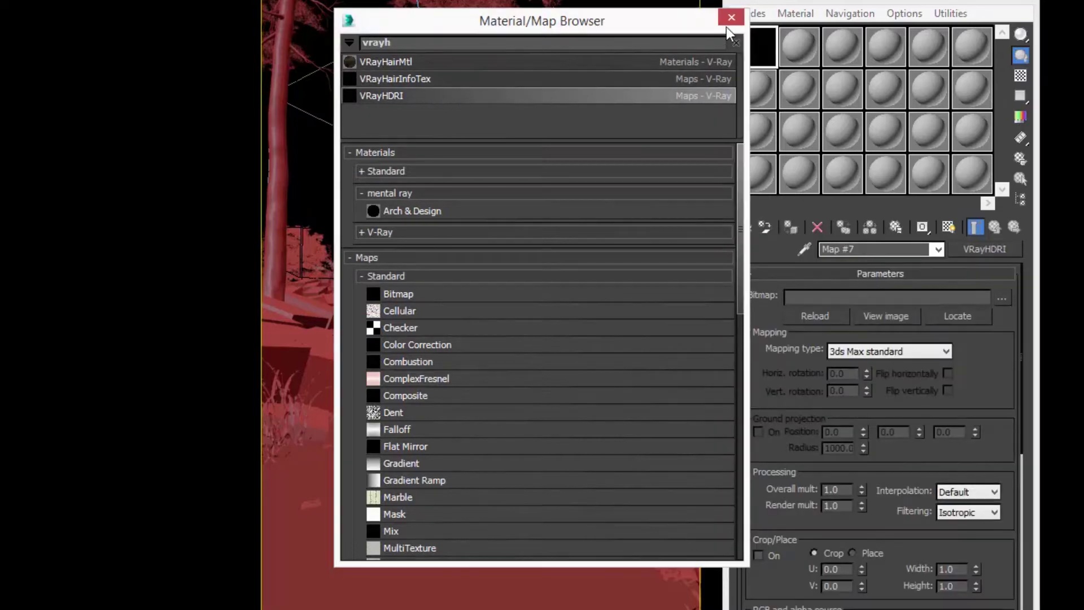
left_click(731, 18)
left_click_drag(762, 1, 749, 1)
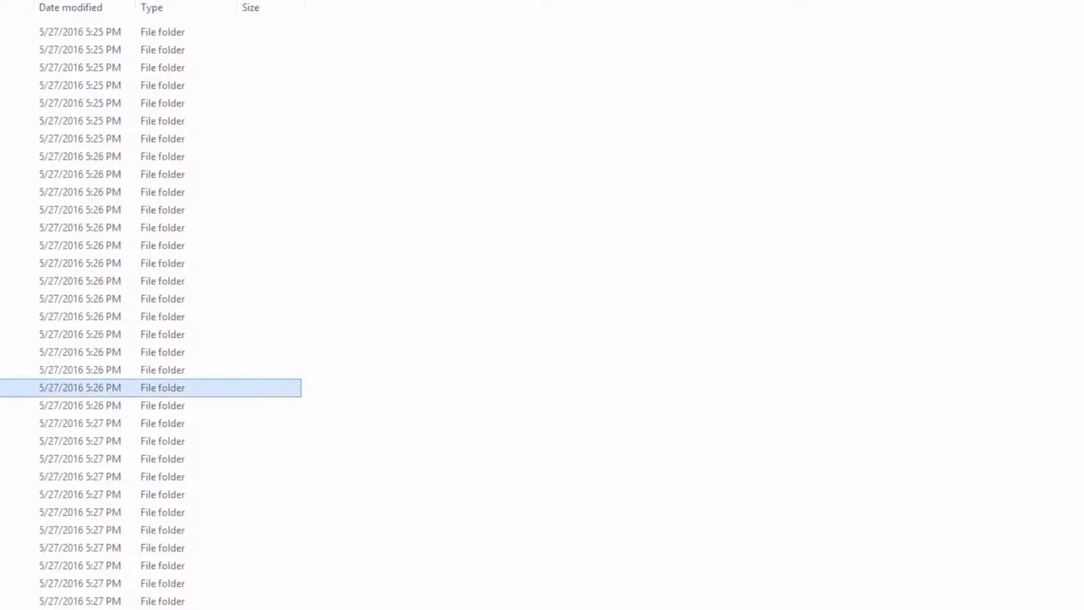
- Switch to the file browser and open the 1224 Clear Sky folder in the HDRI sky collection
left_click(374, 212)
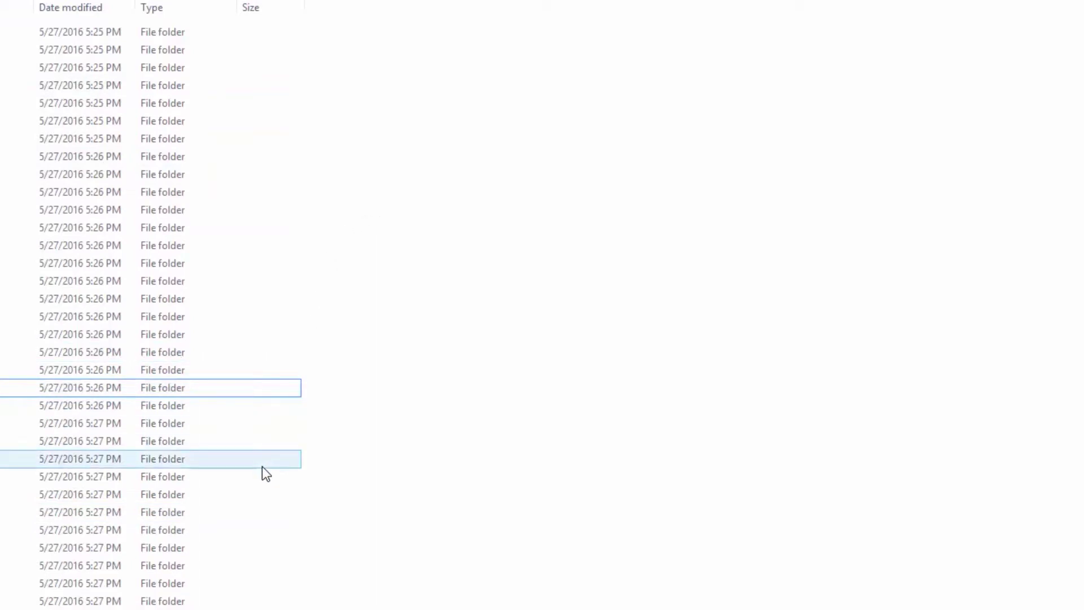
left_click(3, 102)
key("Up")
key("Up")
key("Up")
key("Up")
key("Up")
key("Up")
key("Up")
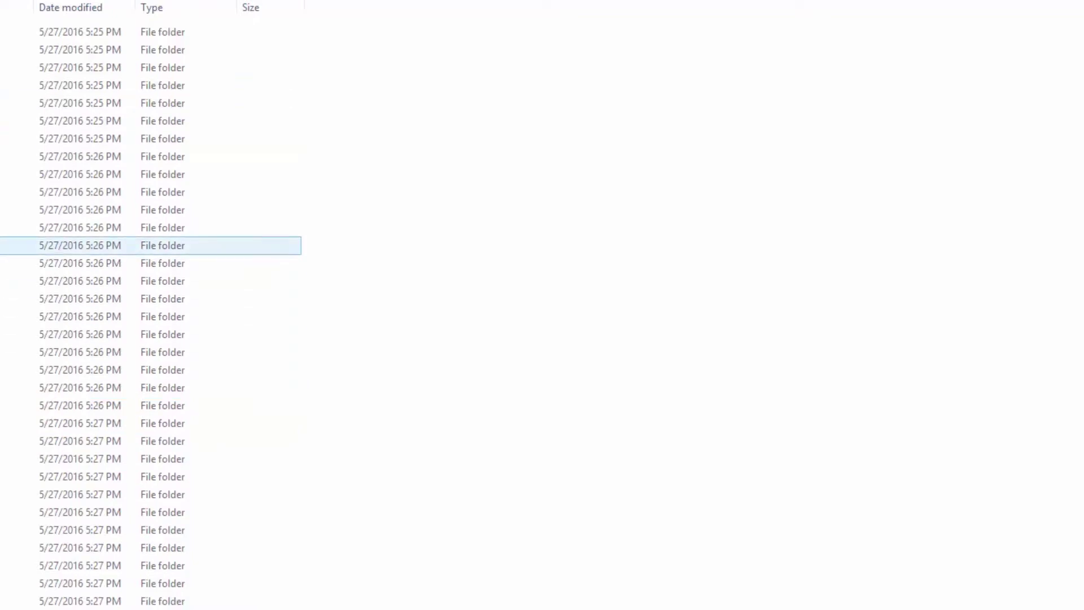
key("Return")
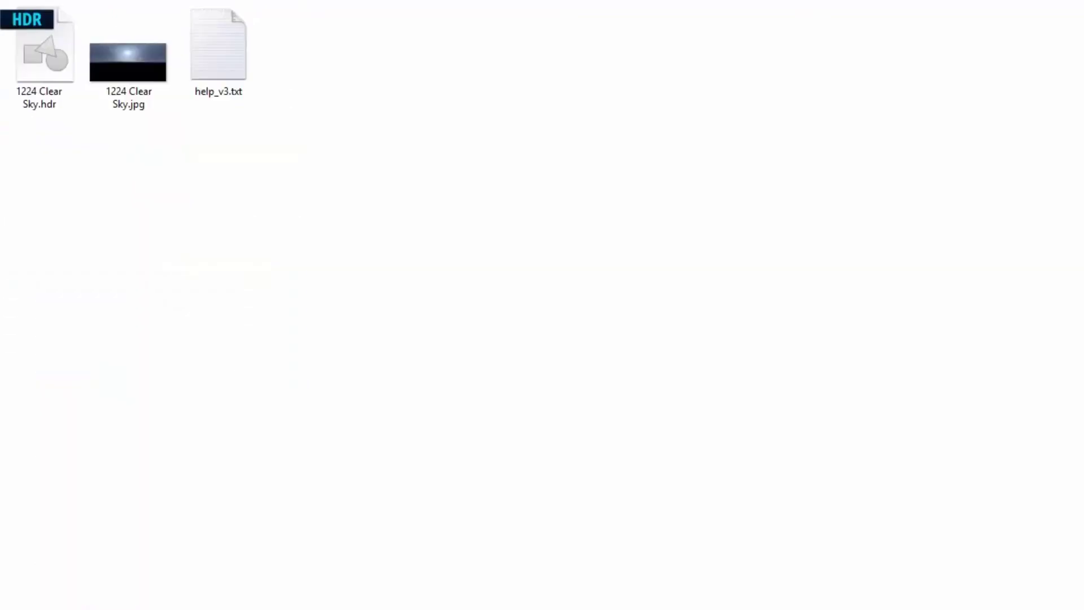
key("alt+Left")
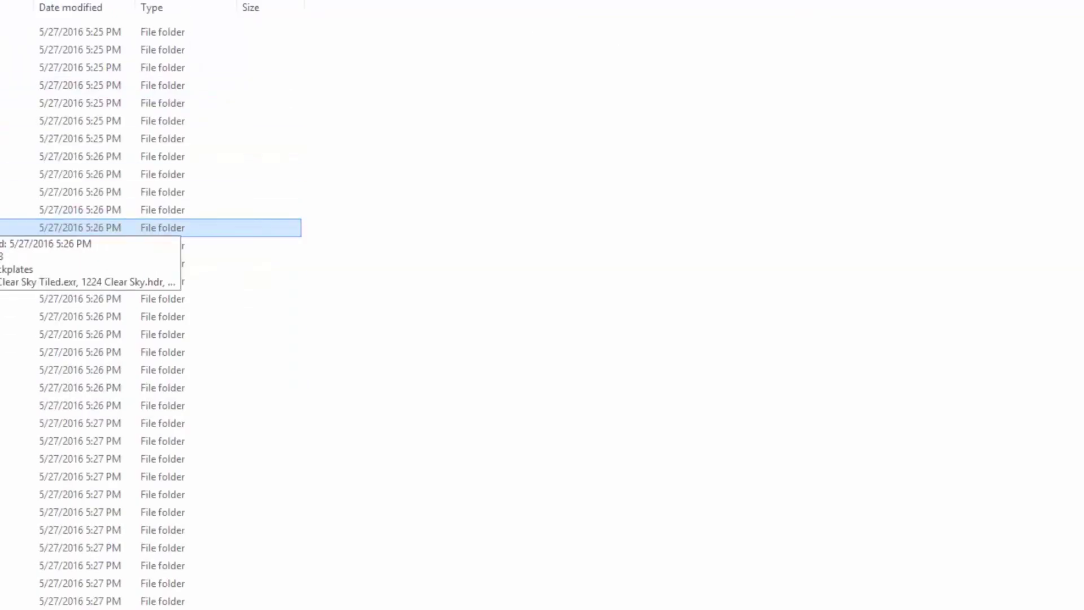
key("Return")
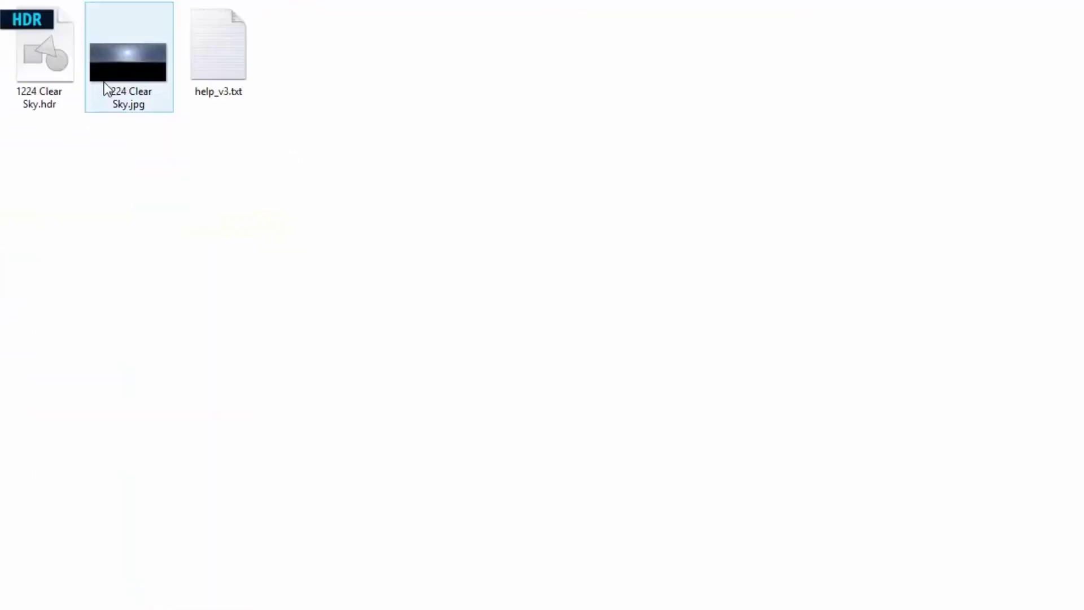
- Preview 1224 Clear Sky.jpg and examine the sky and sun up close
left_click(121, 58)
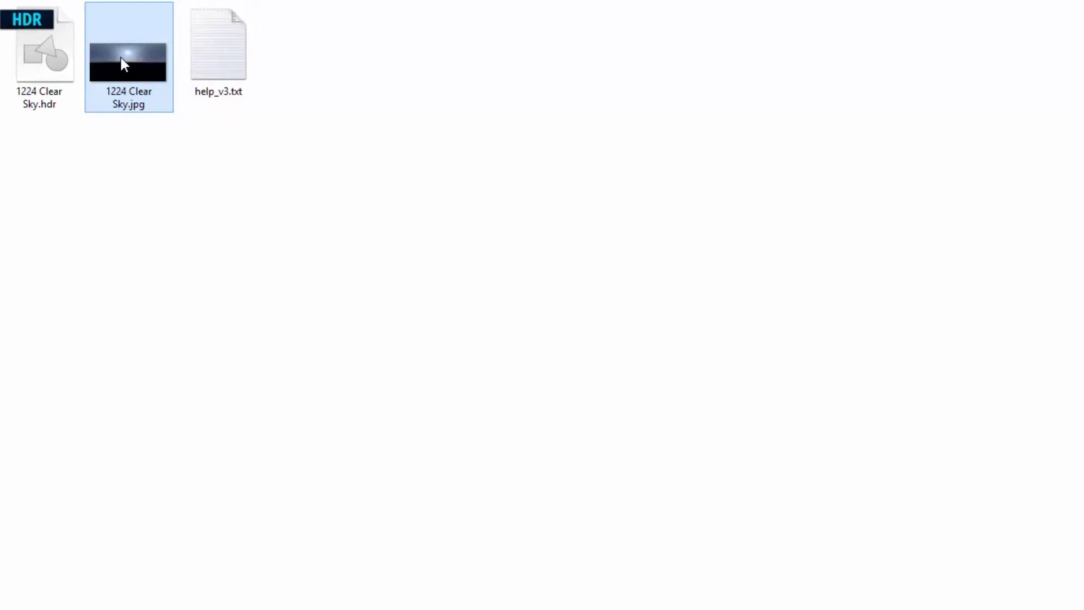
double_click(121, 57)
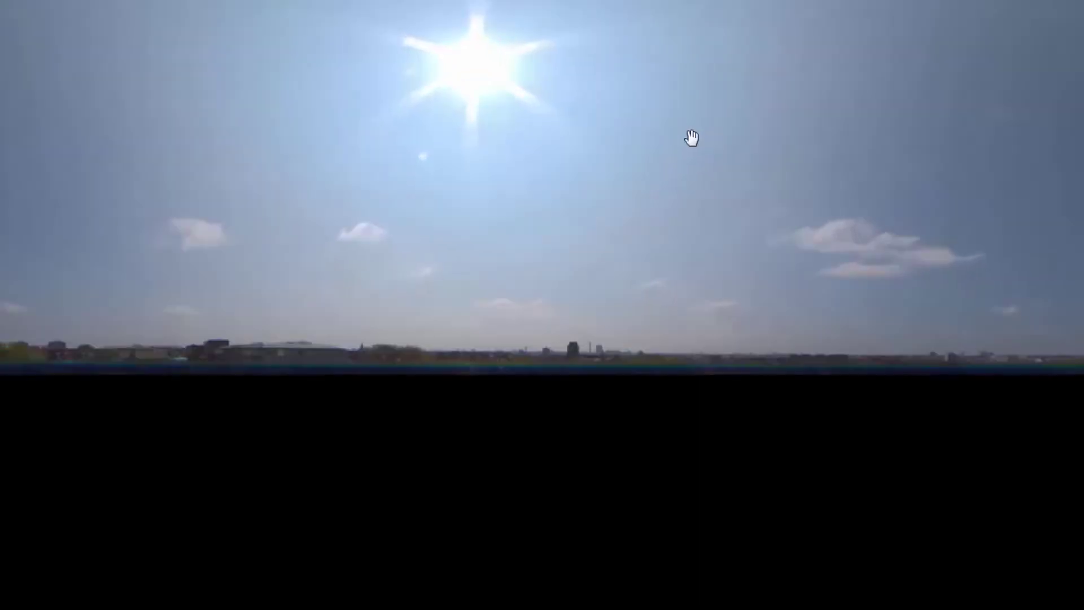
left_click_drag(692, 138, 668, 315)
left_click_drag(850, 322, 280, 341)
scroll(673, 303, "up", 2)
left_click_drag(660, 305, 658, 339)
scroll(659, 339, "down", 5)
scroll(248, 81, "up", 3)
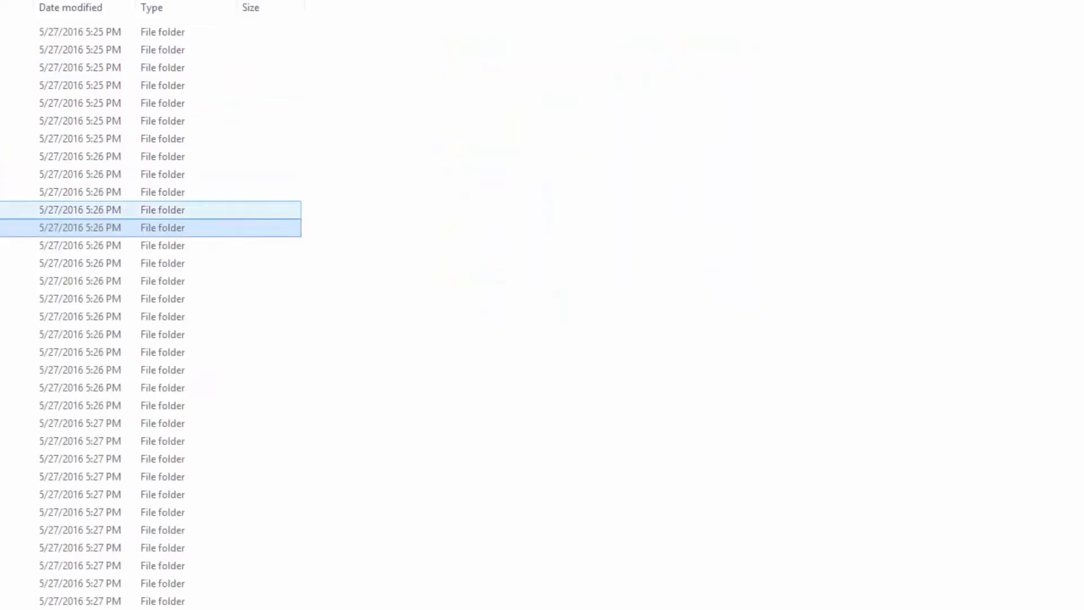
- Open the 1044 Overcast Sun folder and preview 1044 Overcast Sun.jpg
double_click(119, 192)
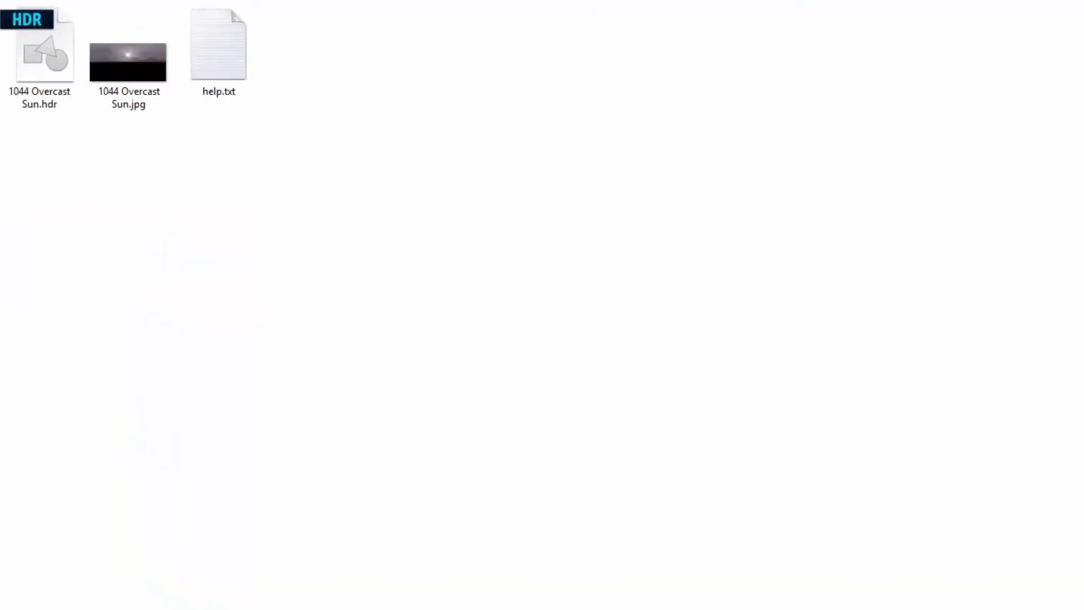
left_click(117, 65)
double_click(117, 65)
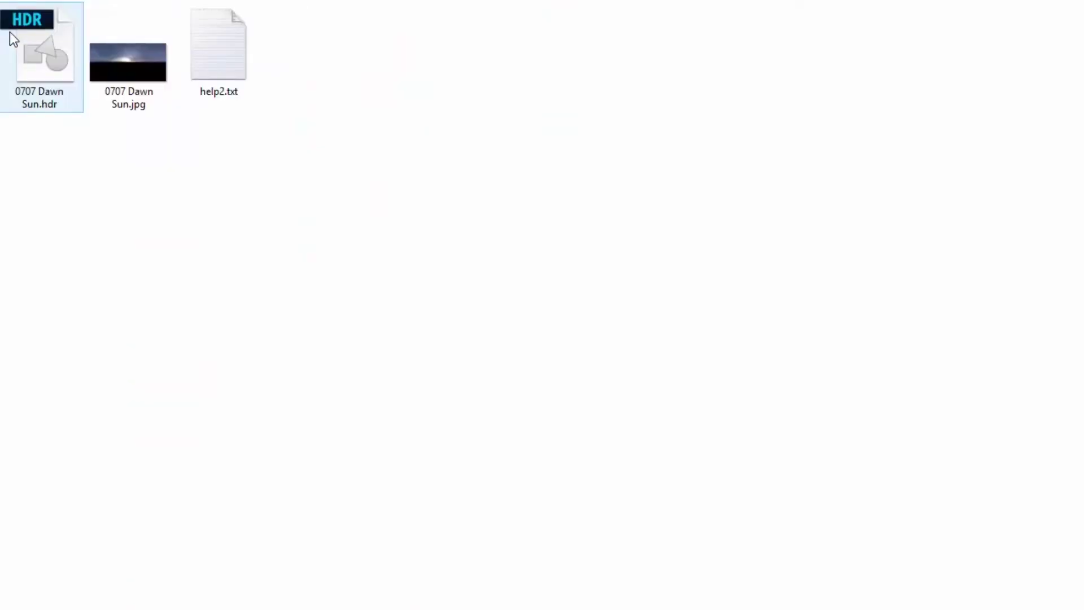
- Preview 0707 Dawn Sun.jpg, examine the low sun and clouds up close, and close the image
left_click(112, 72)
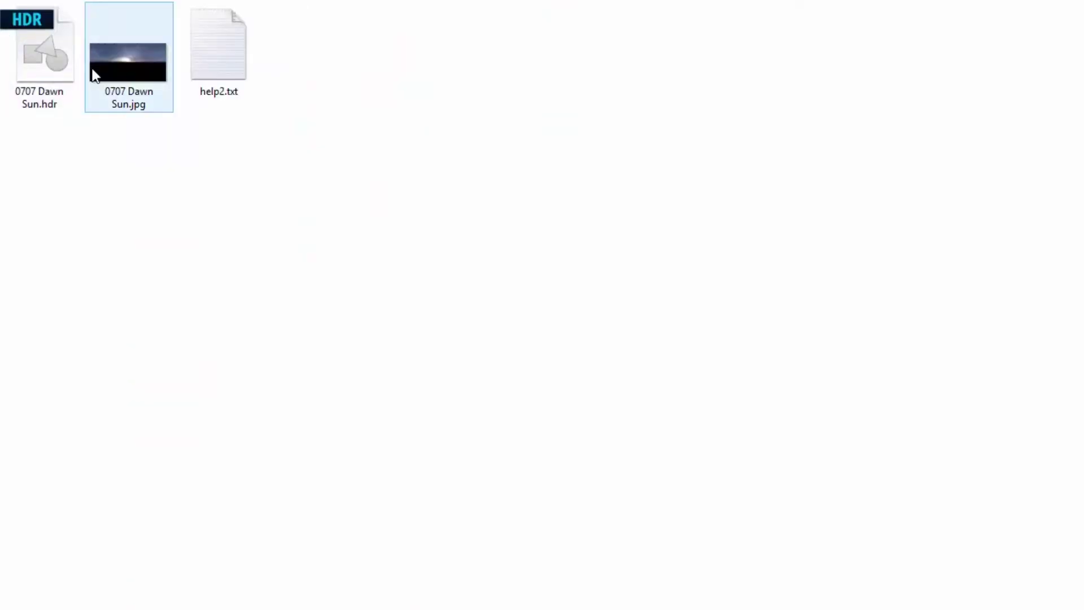
double_click(118, 63)
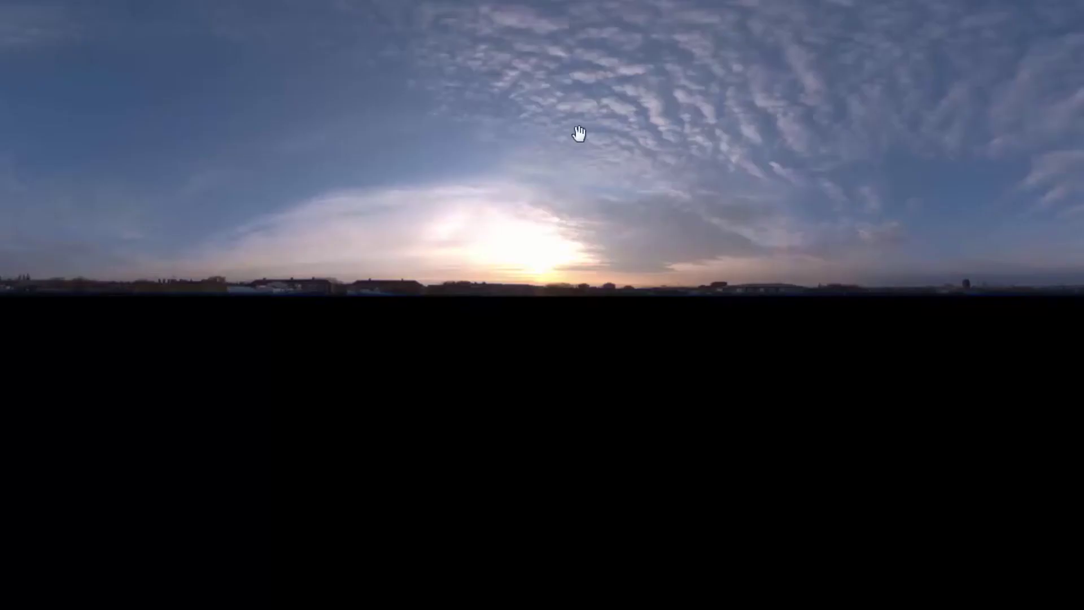
scroll(581, 144, "up", 4)
left_click_drag(584, 148, 426, 220)
scroll(426, 220, "down", 2)
scroll(426, 220, "down", 3)
key("Escape")
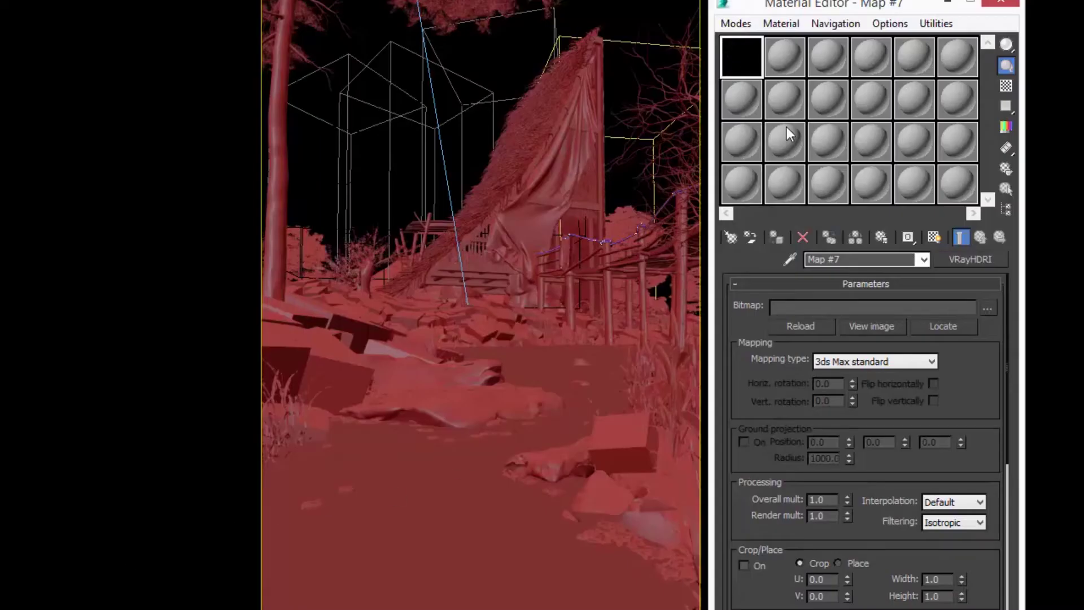
- Load 0707 Dawn Sun.hdr as the bitmap of the VRayHDRI map in 3ds Max
left_click_drag(814, 7, 806, 2)
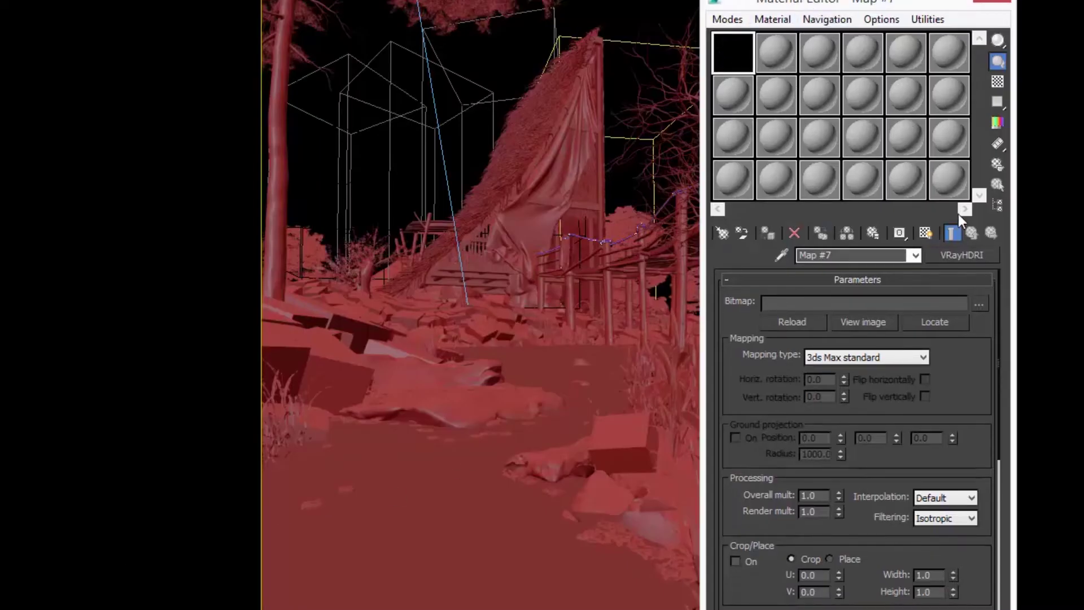
left_click(979, 305)
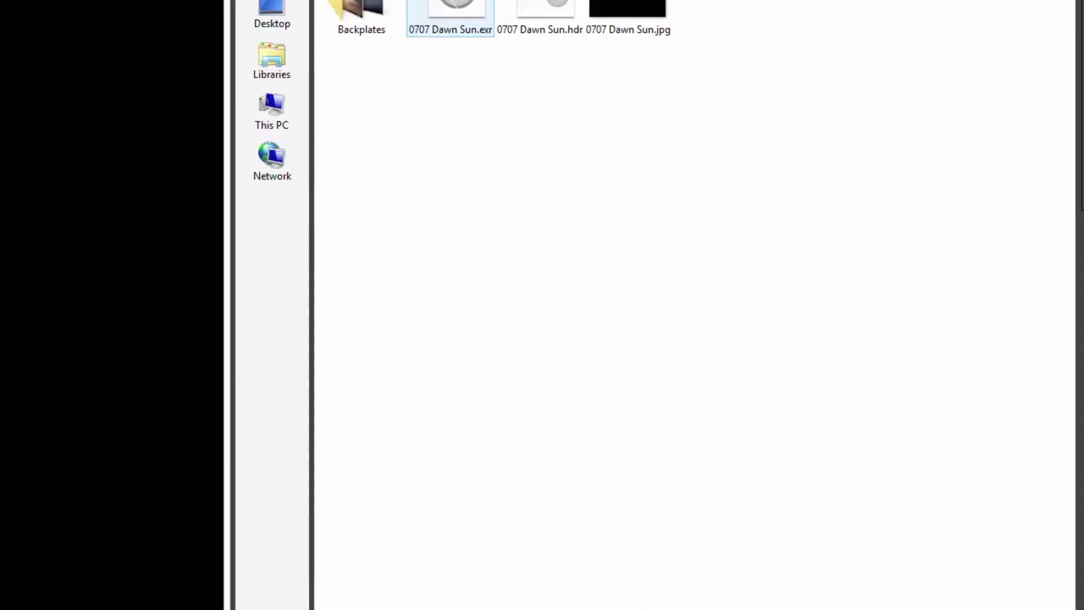
left_click(540, 17)
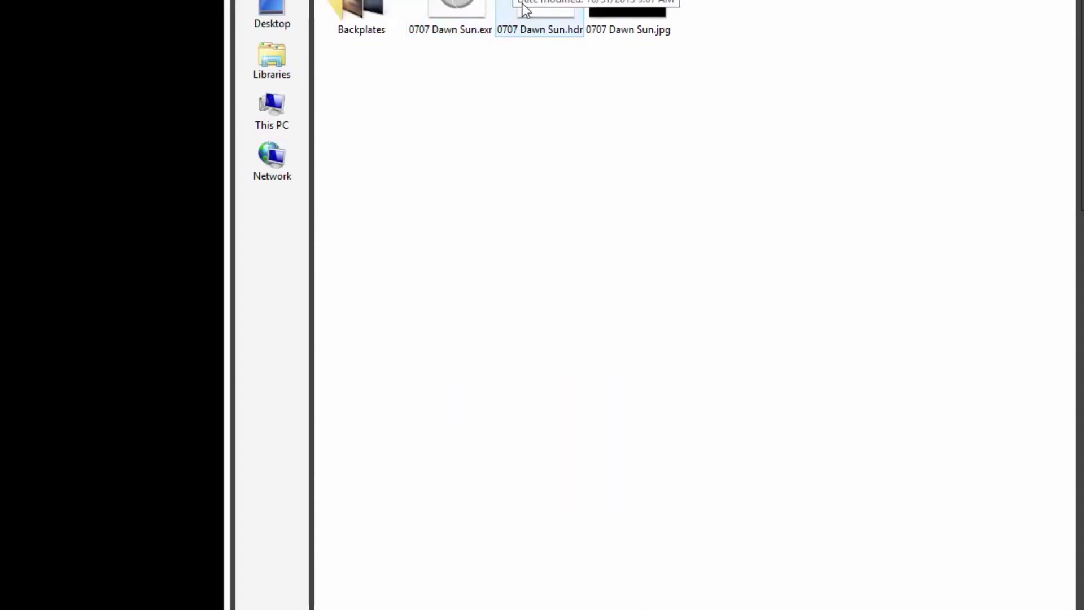
left_click(504, 123)
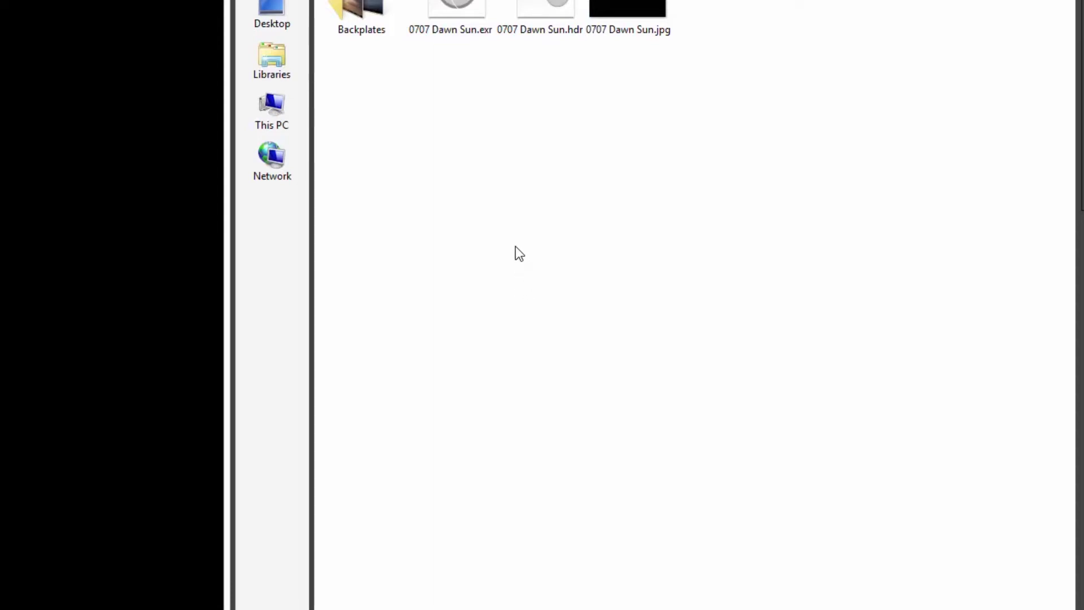
left_click(523, 17)
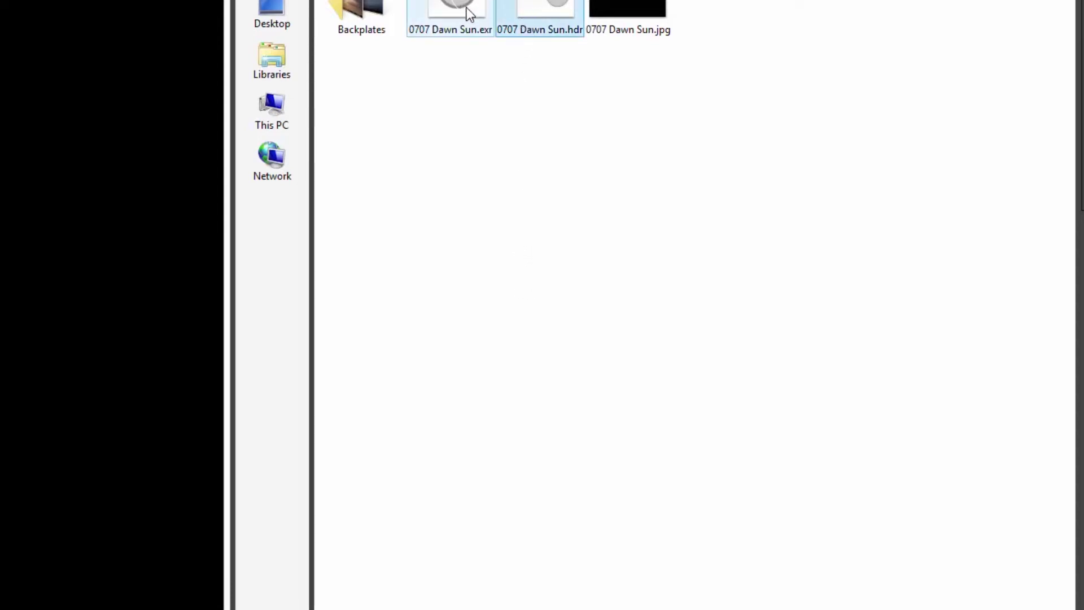
double_click(517, 15)
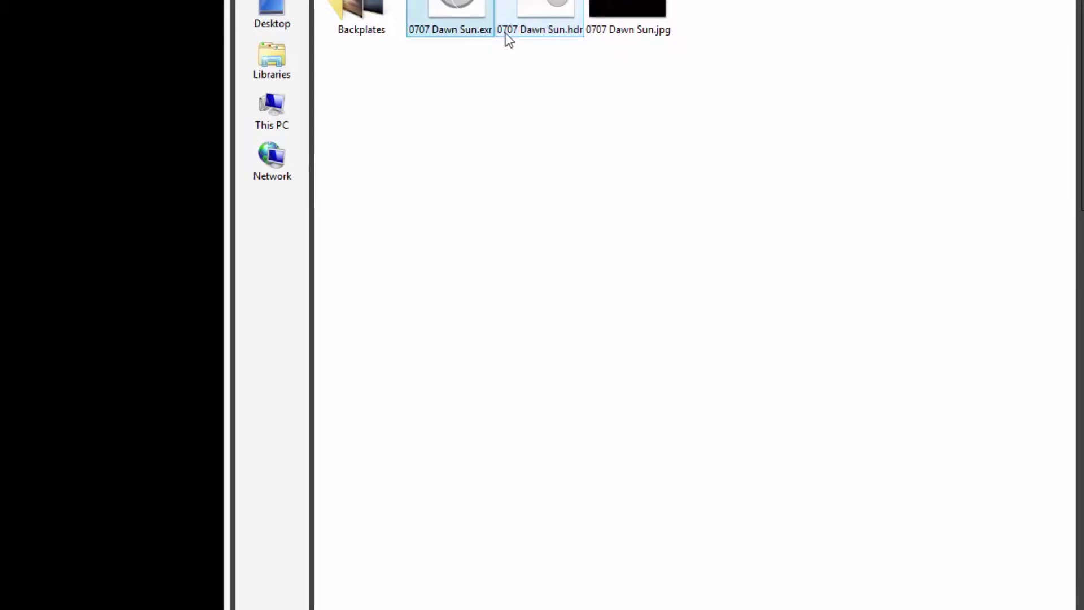
double_click(540, 8)
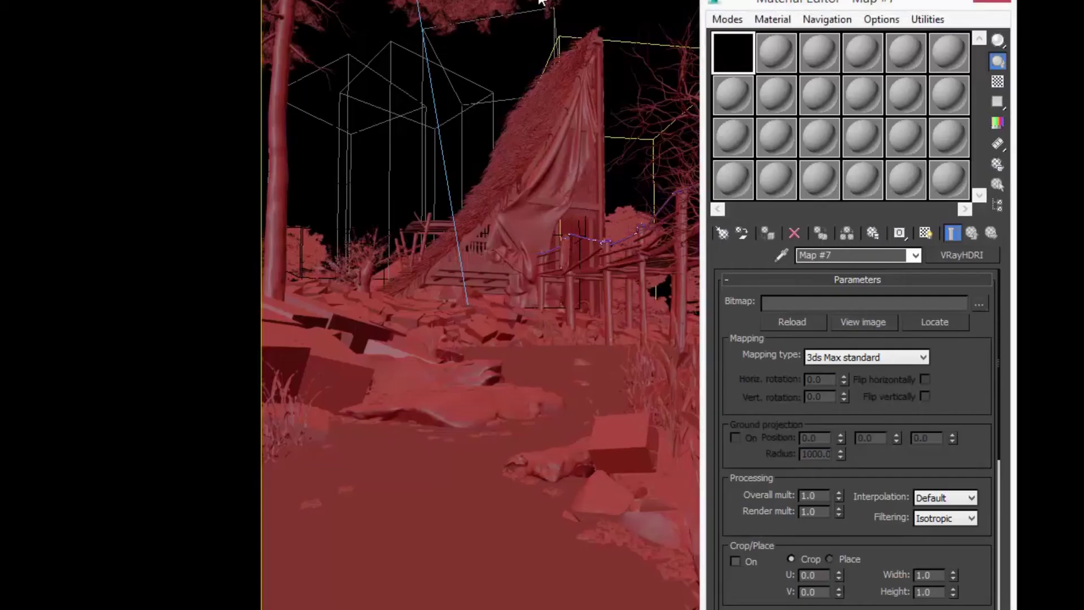
left_click_drag(782, 6, 792, 6)
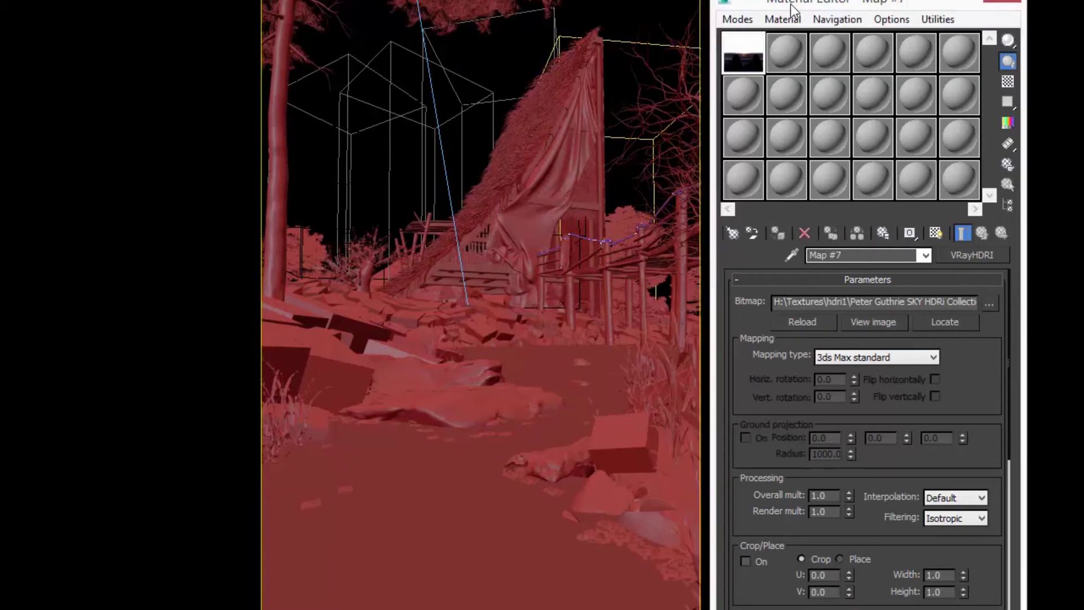
- Show an enlarged preview of the HDRI map and set its mapping type to Spherical
double_click(747, 48)
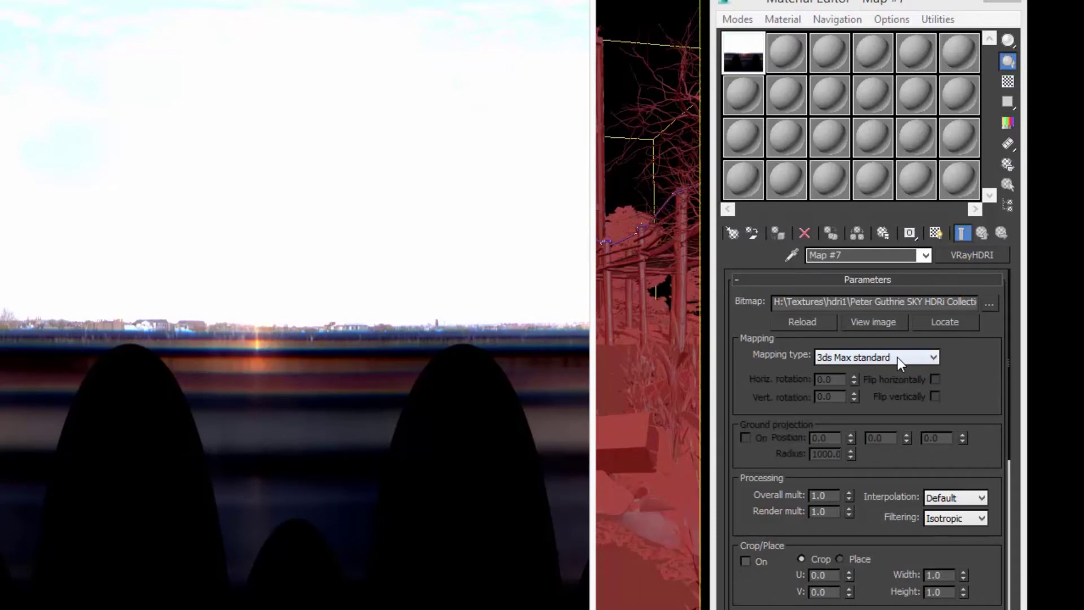
left_click(897, 357)
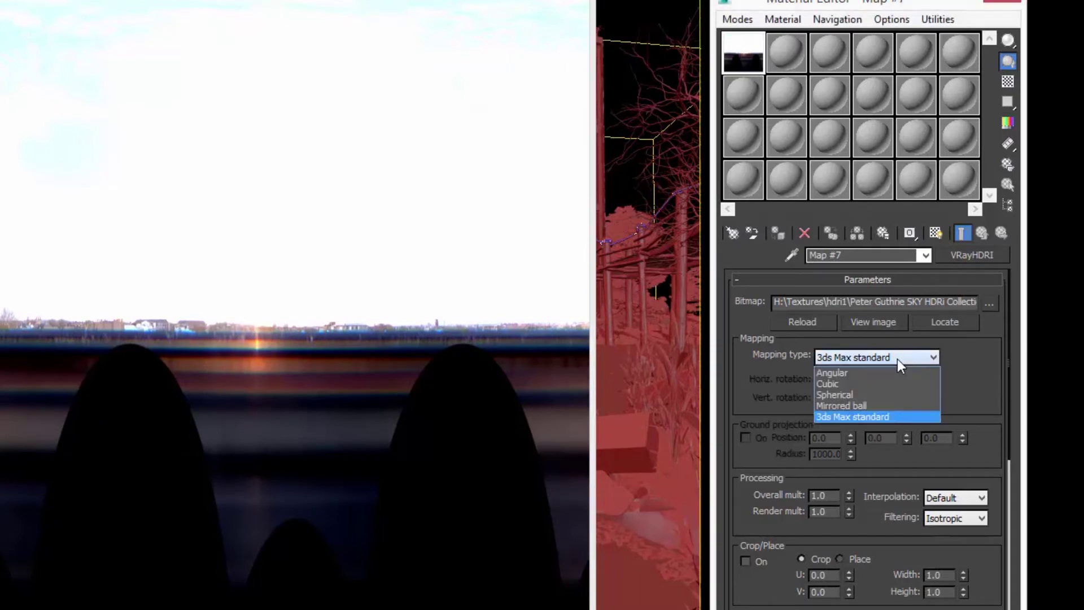
left_click(896, 394)
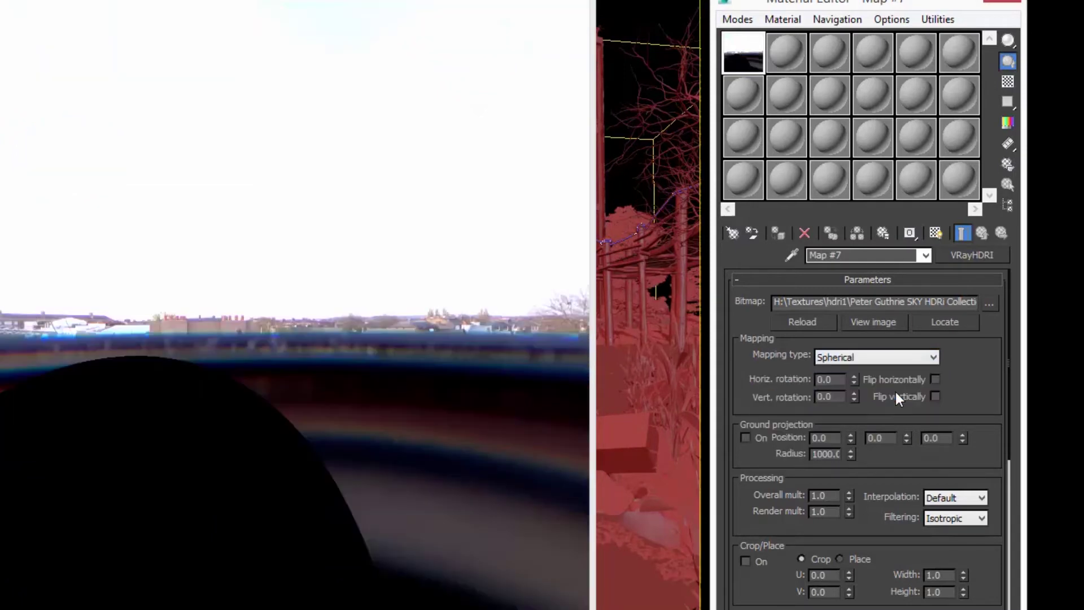
- Set the HDRI map's overall multiplier to 0.15 to darken the sky
left_click_drag(968, 380, 978, 243)
double_click(820, 355)
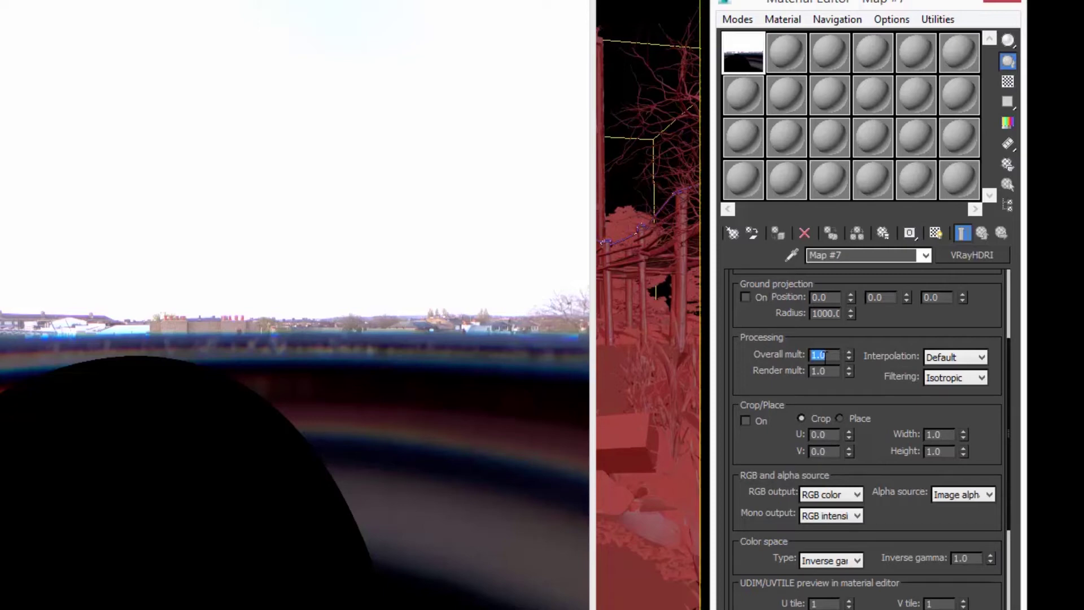
type(".1")
key("Return")
left_click(823, 355)
type("5")
key("Return")
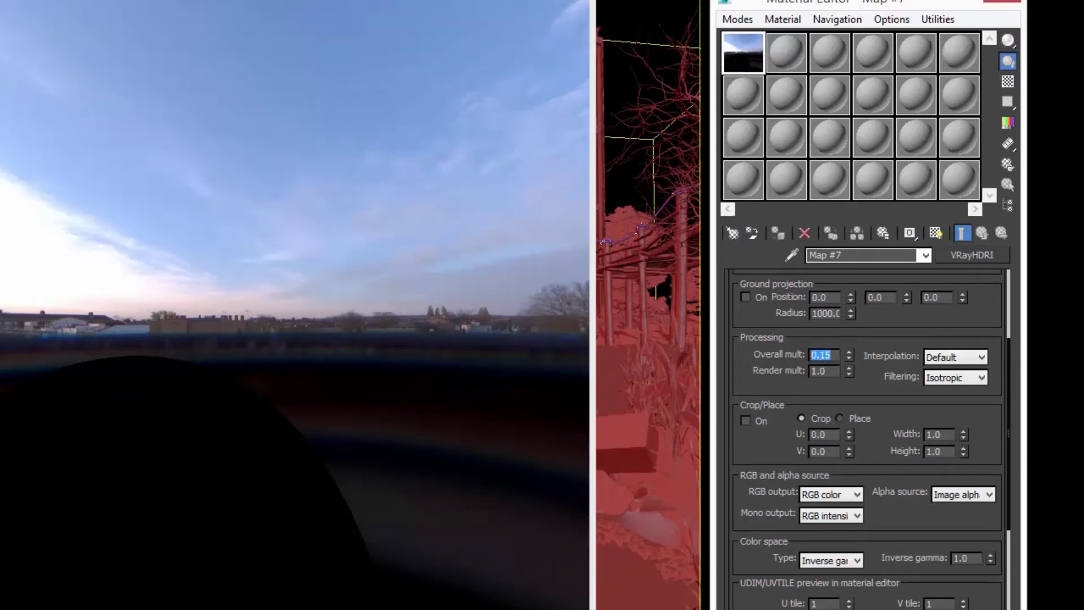
- Set the HDRI map's horizontal rotation to -99 and close the enlarged preview
left_click_drag(864, 382, 841, 445)
left_click_drag(854, 379, 850, 479)
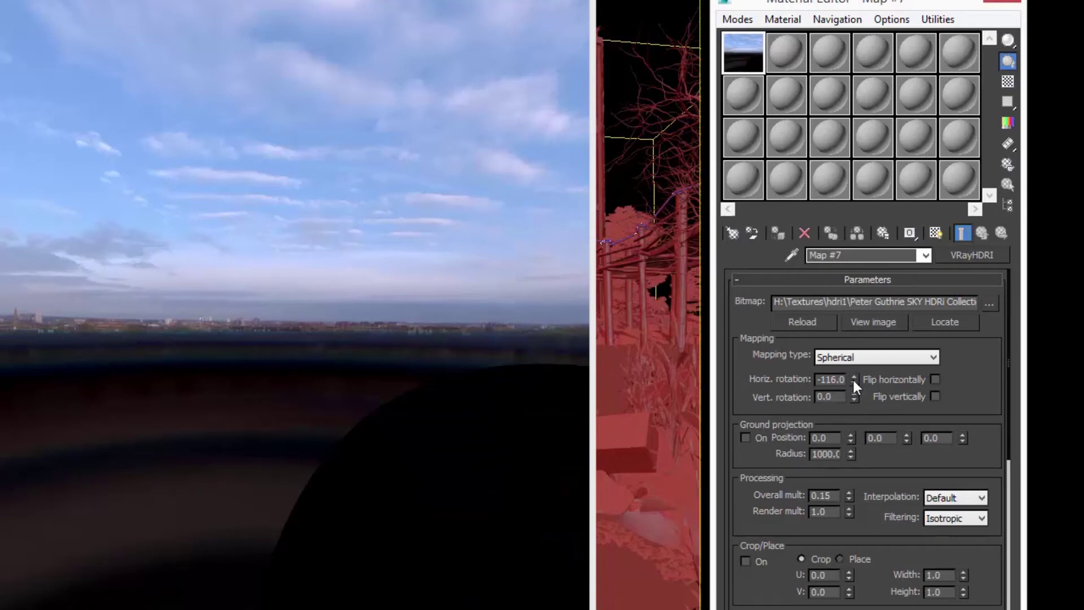
left_click_drag(853, 381, 853, 368)
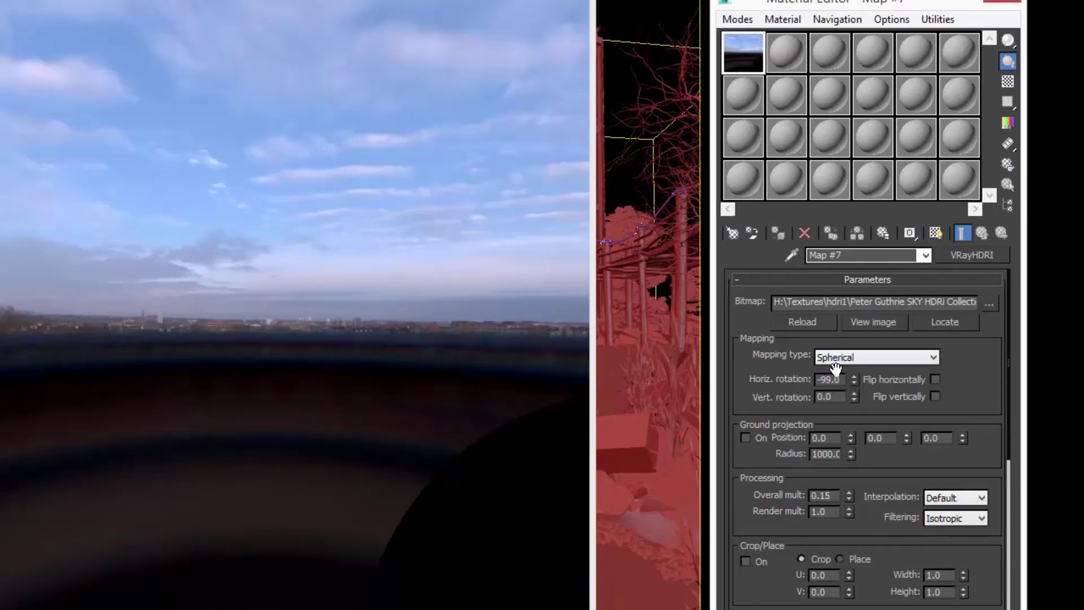
left_click(641, 201)
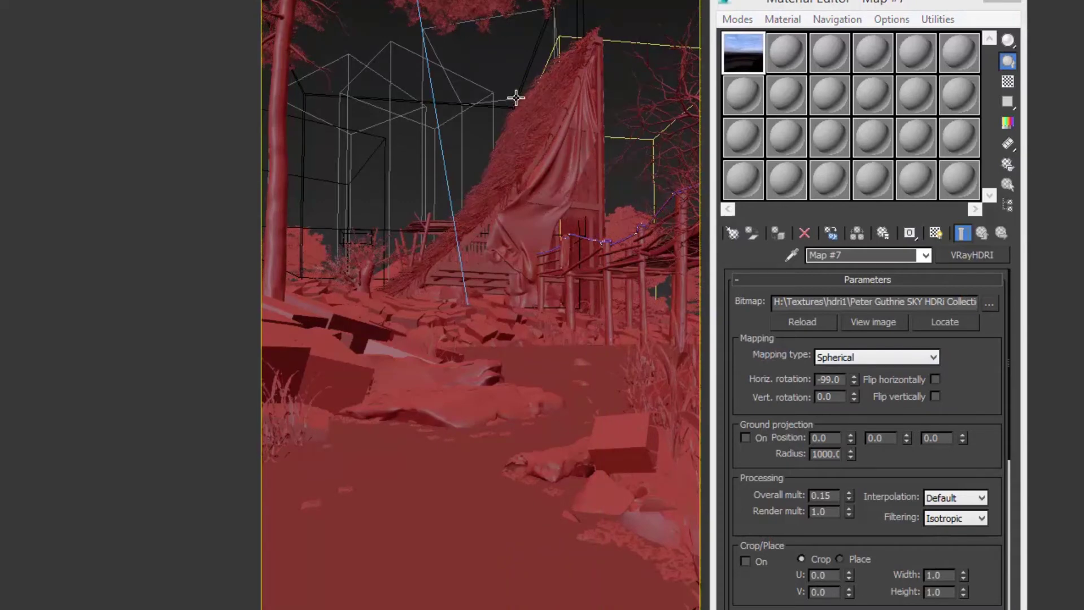
- Assign the VRayHDRI map as an instance to the scene's environment map in the Environment and Effects settings, and close them
left_click(226, 1)
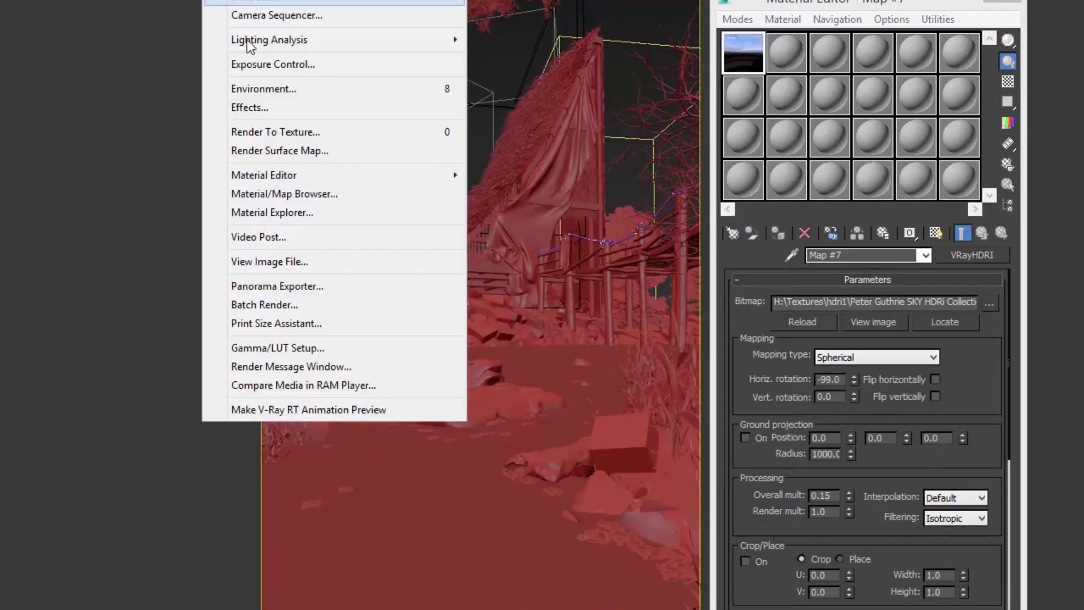
left_click(261, 87)
left_click_drag(366, 63, 445, 18)
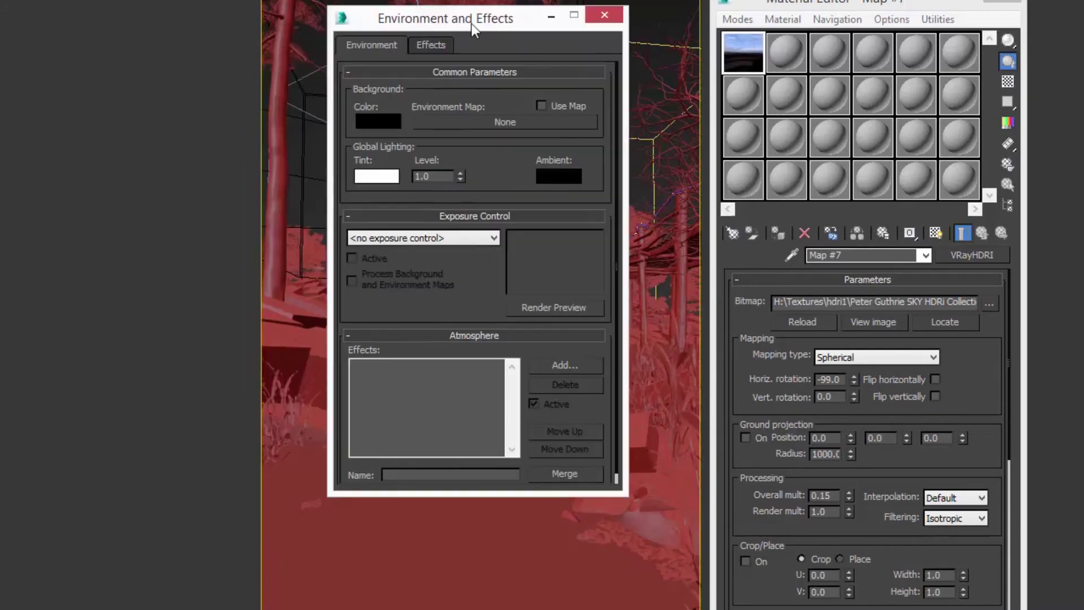
left_click_drag(733, 69, 466, 118)
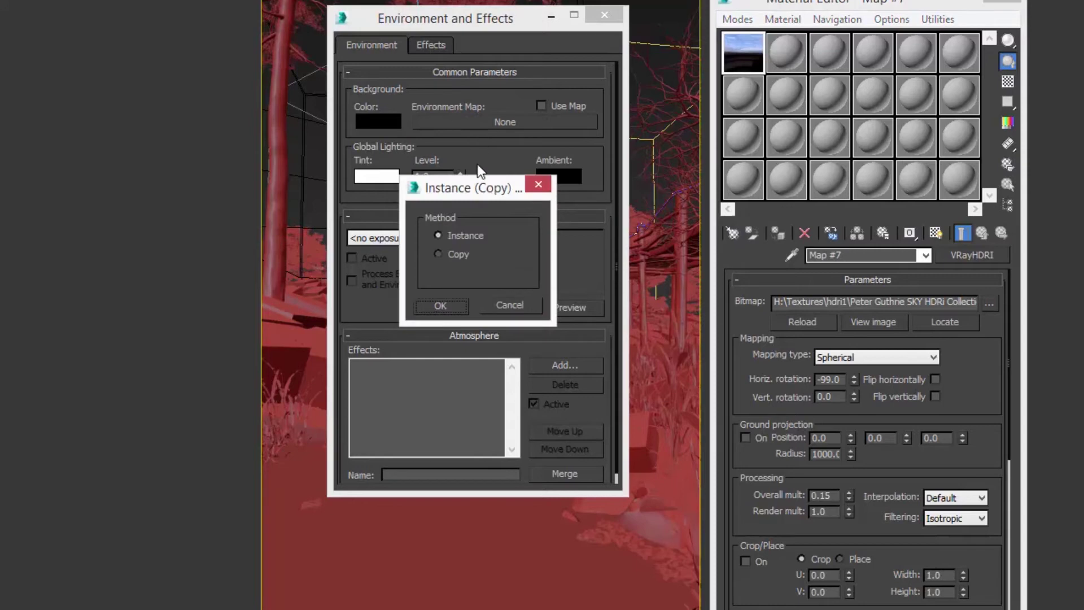
left_click(441, 308)
left_click_drag(503, 20, 433, 16)
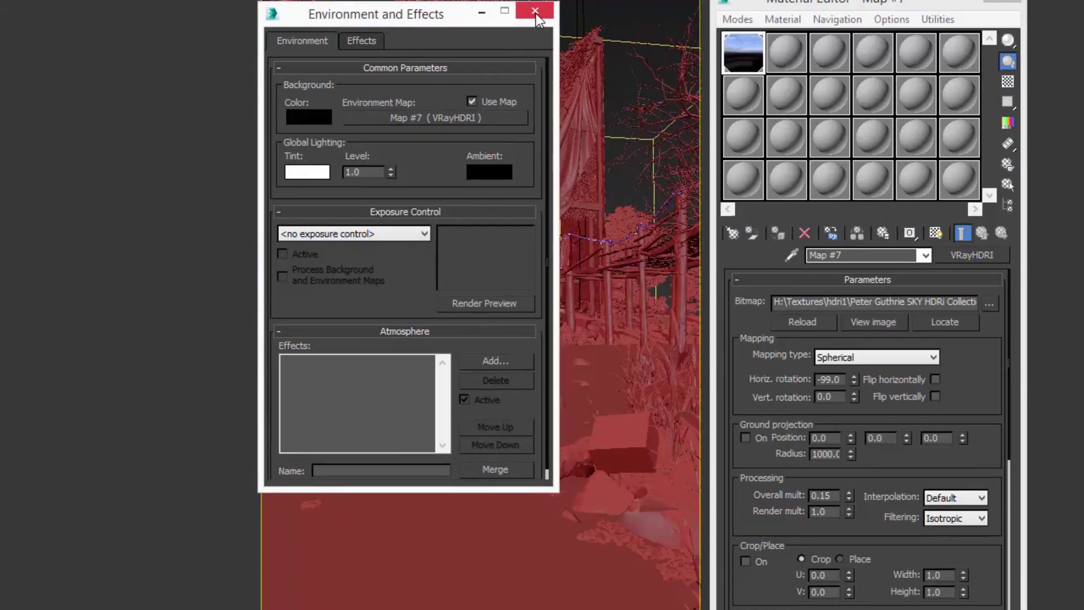
left_click(535, 12)
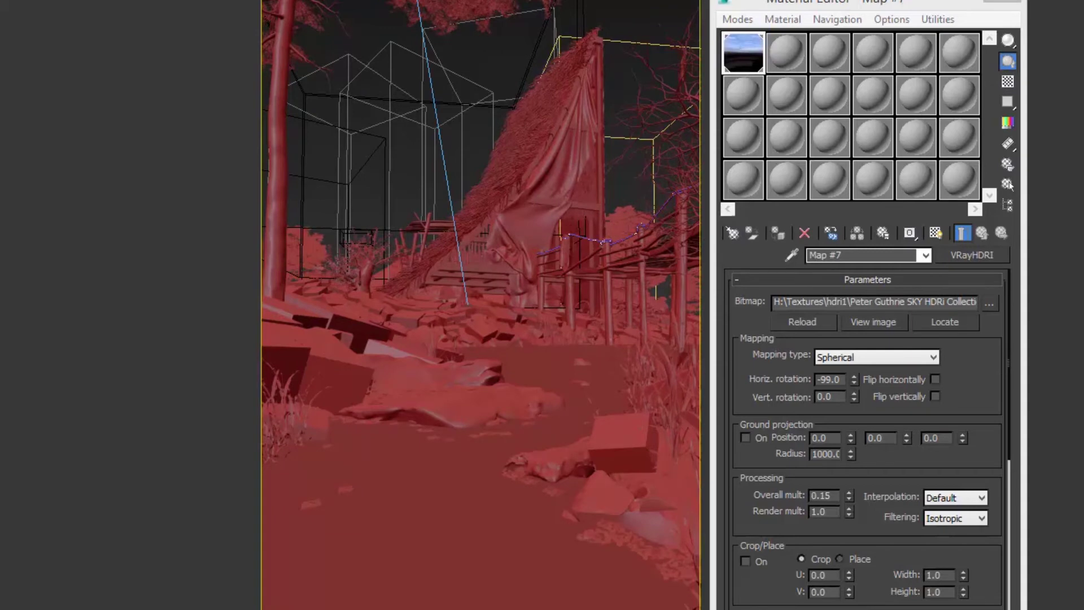
- Configure the viewport background to use the environment background so the HDRI sky shows behind the hut
key("alt+b")
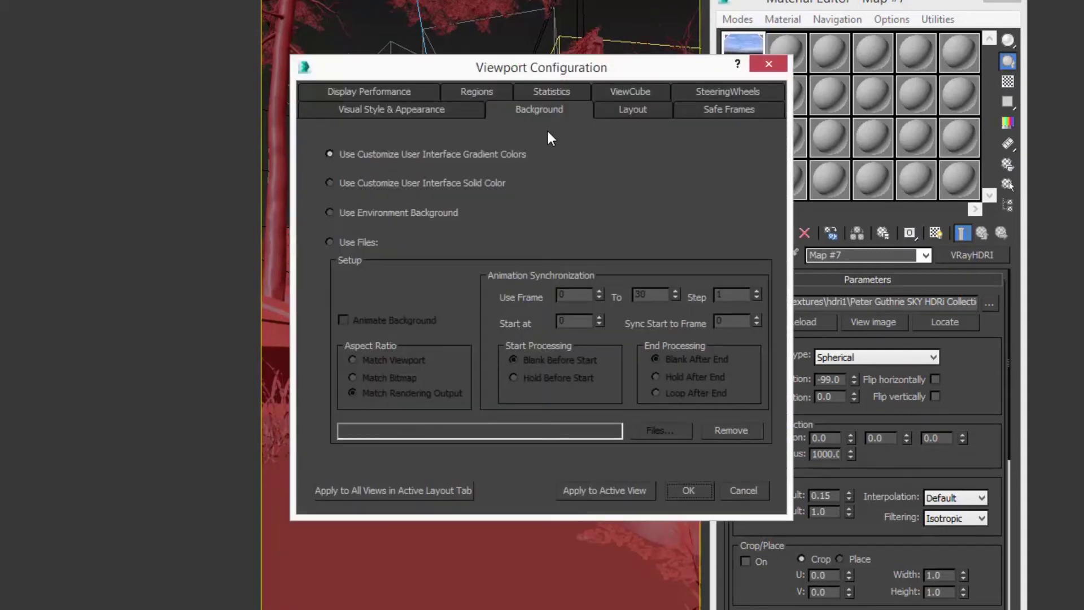
left_click_drag(530, 72, 486, 55)
left_click(351, 198)
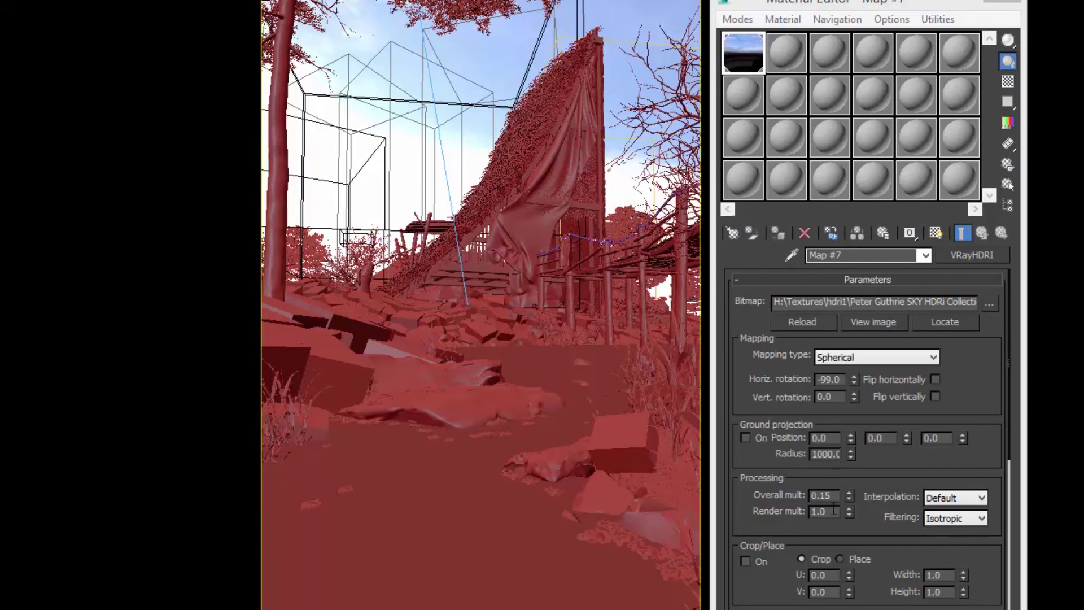
- Try overall multipliers of 0.01 and 0.05 on the HDRI map to darken the sky in the viewport
left_click_drag(832, 497, 822, 497)
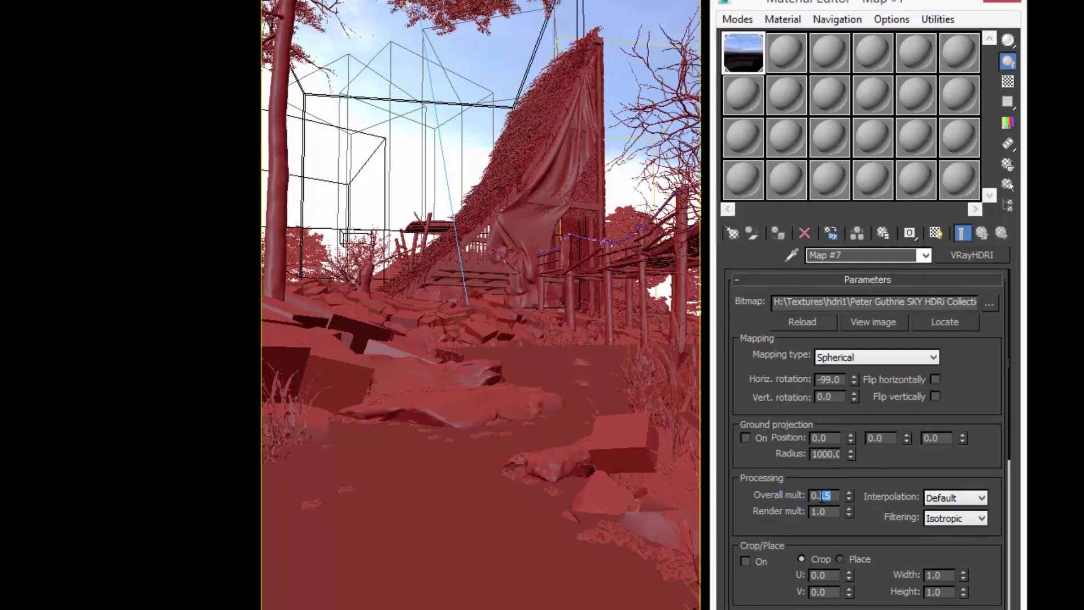
type("01")
key("Return")
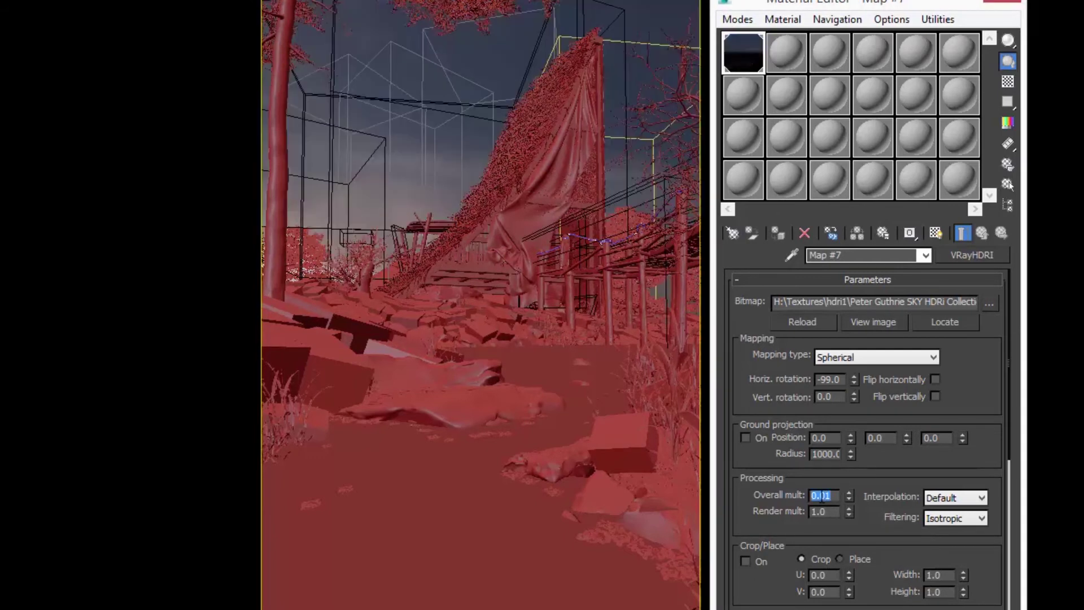
type("15")
key("Return")
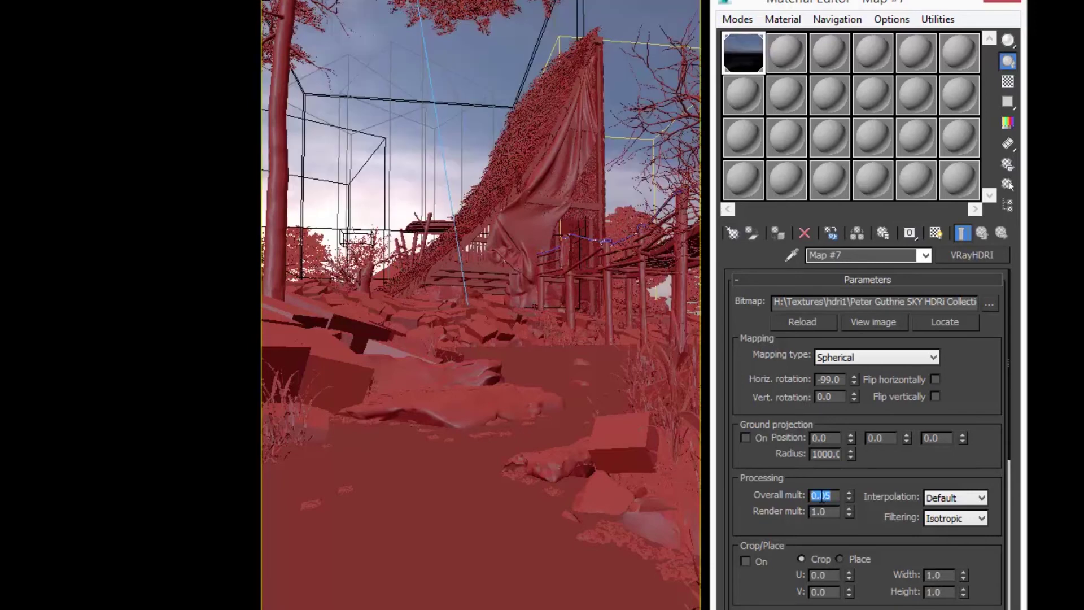
- Set the HDRI map's horizontal rotation to -120
left_click_drag(853, 377, 852, 391)
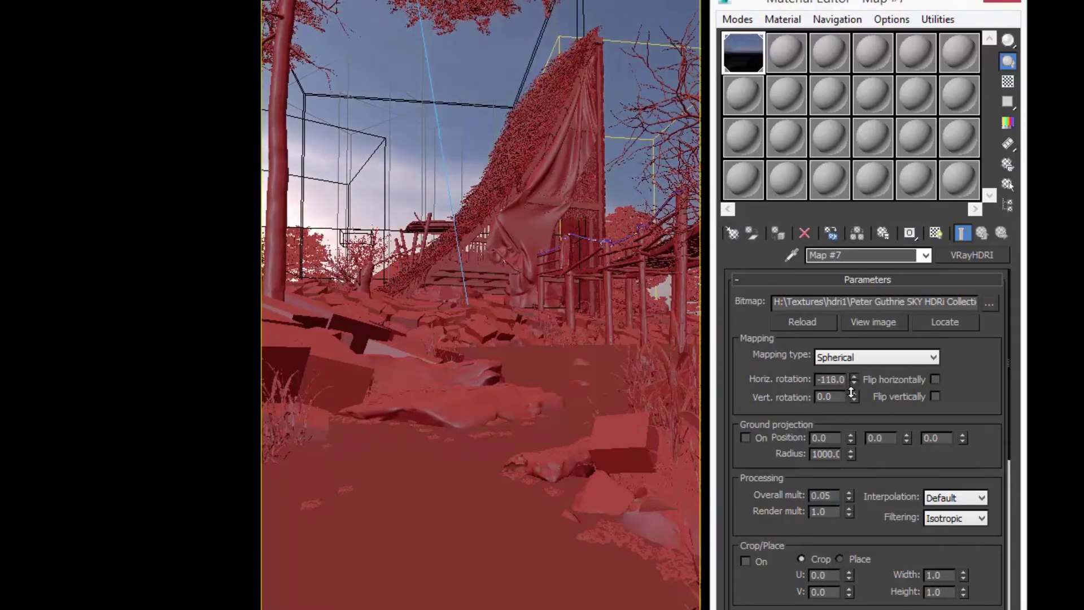
double_click(831, 380)
type("-120")
key("Return")
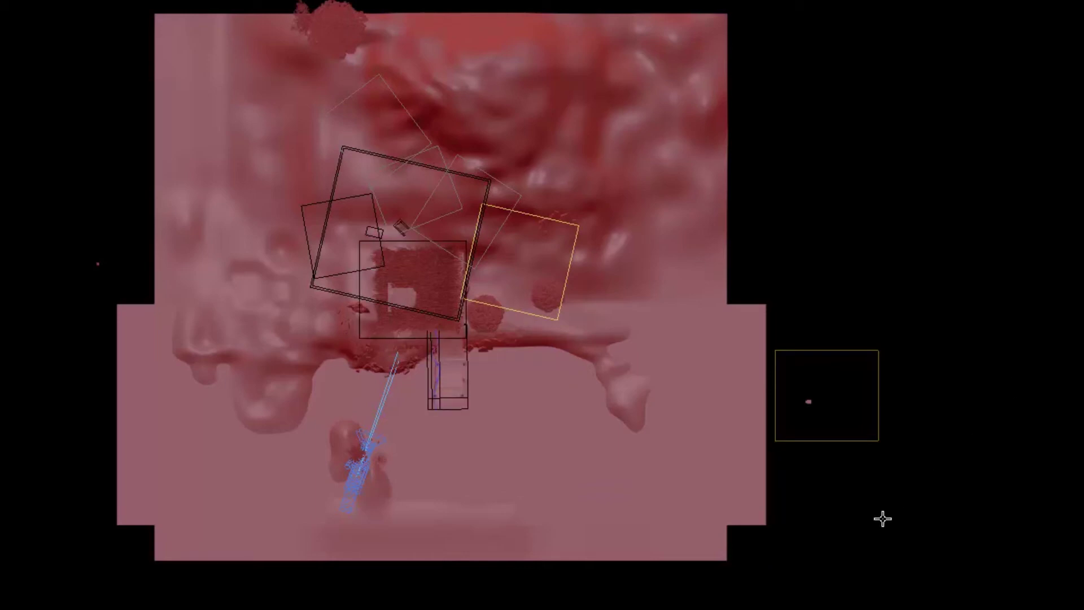
- Place a V-Ray dome light in the top view, in the empty area beside the terrain
left_click_drag(884, 518, 883, 485)
scroll(845, 477, "down", 3)
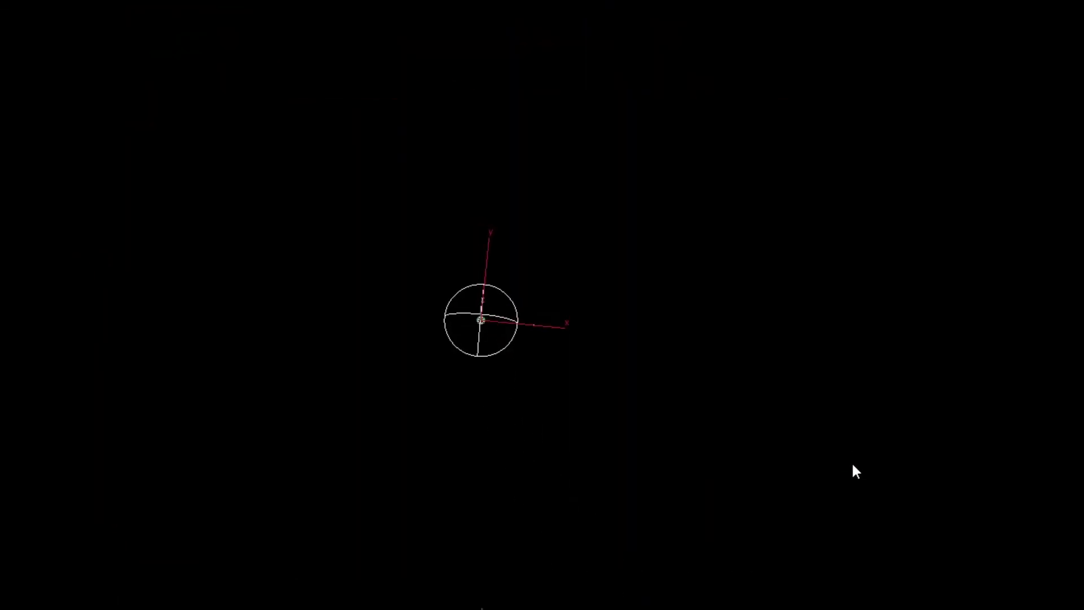
middle_click_drag(531, 344, 627, 408, "alt")
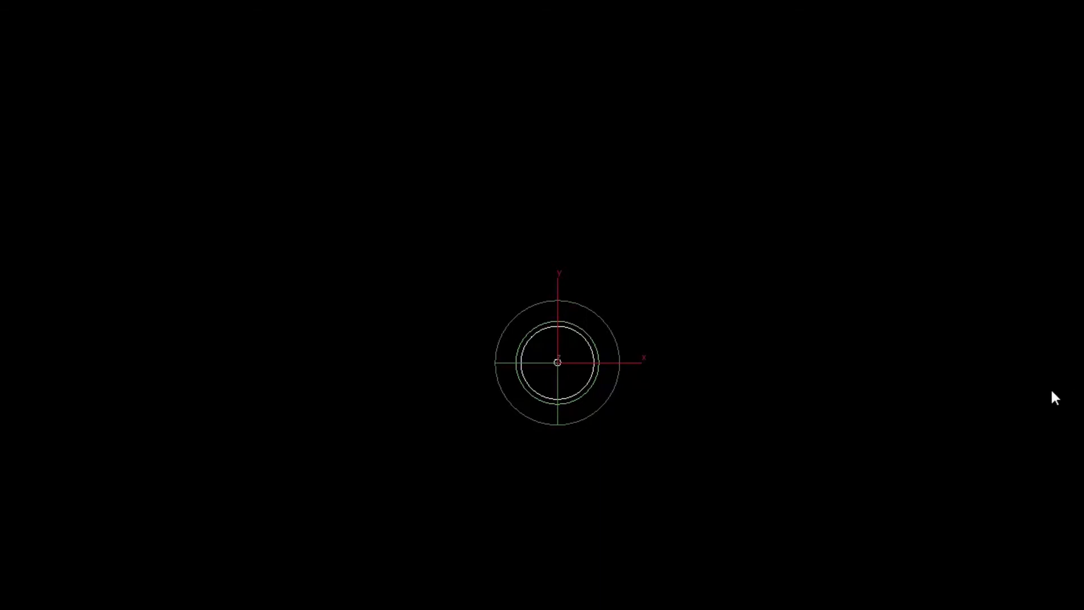
- Assign the VRayHDRI map as an instance to the dome light's texture and close the Material Editor
key("m")
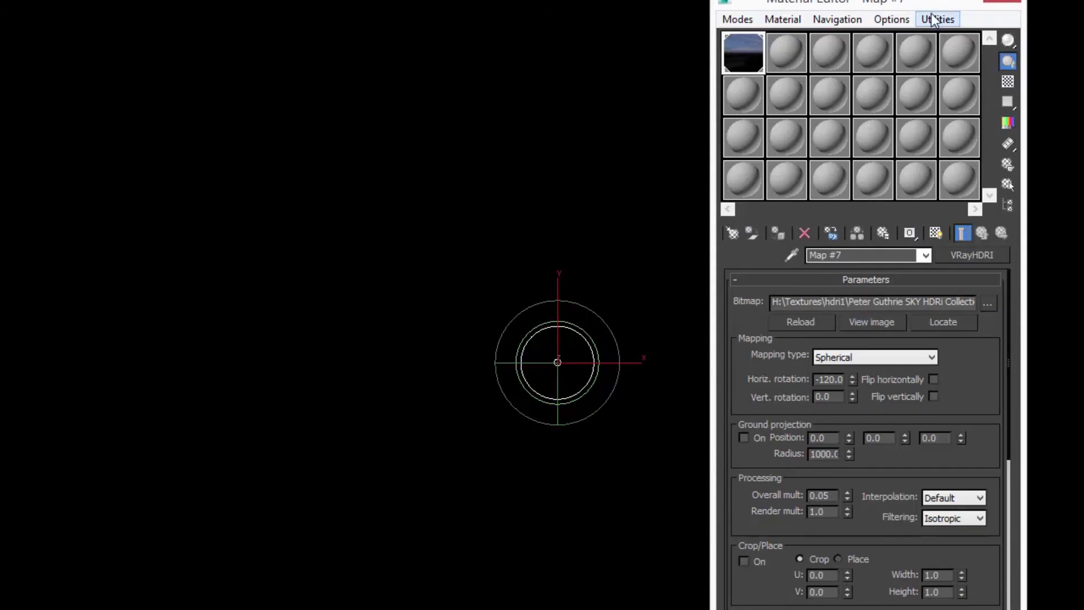
left_click_drag(922, 5, 962, 0)
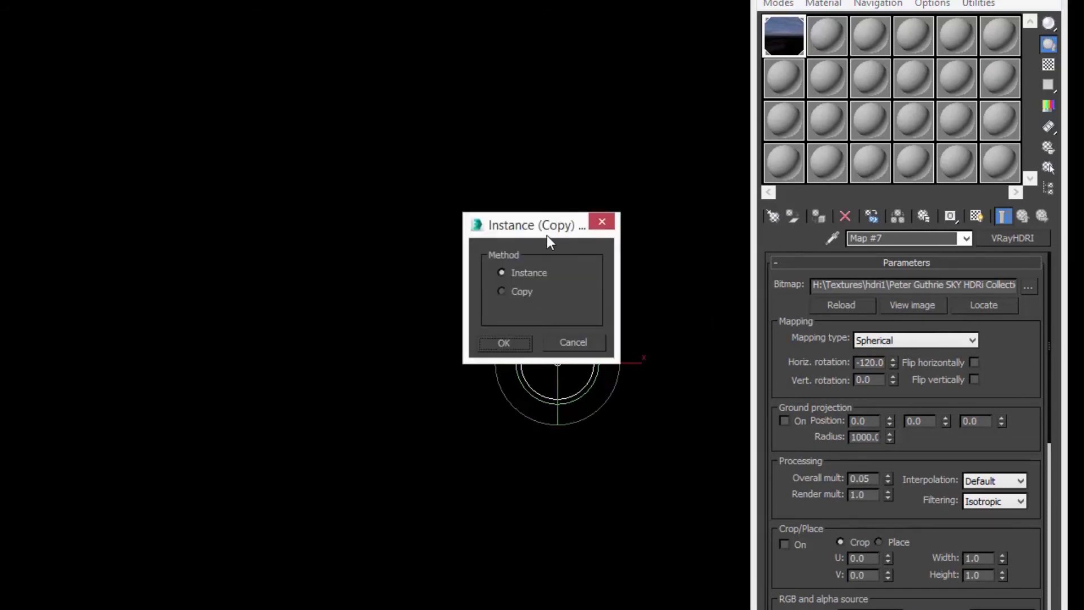
left_click_drag(546, 226, 552, 202)
left_click(508, 317)
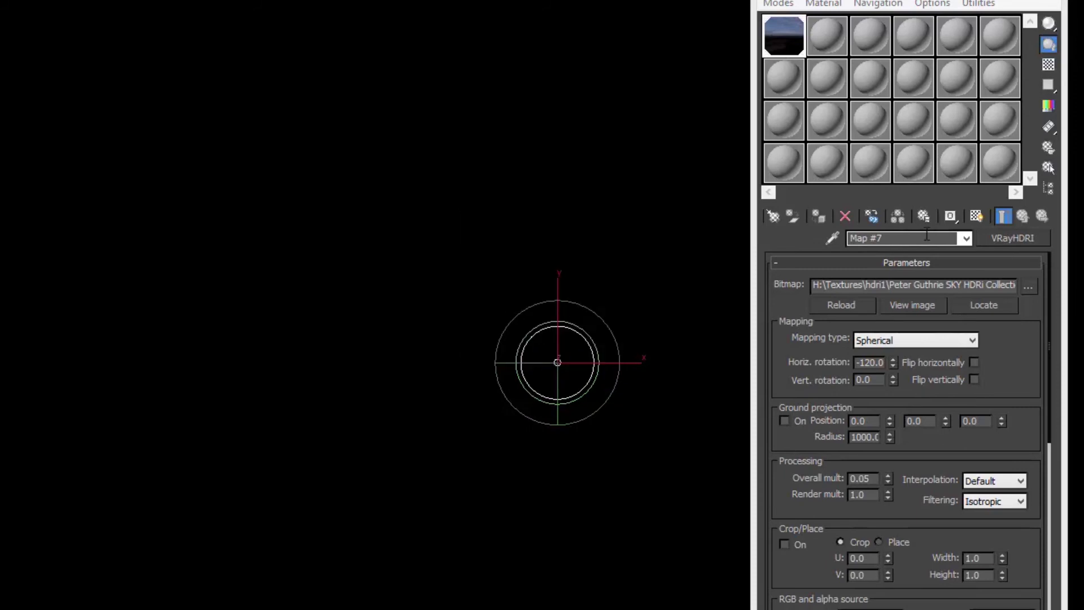
left_click(1048, 2)
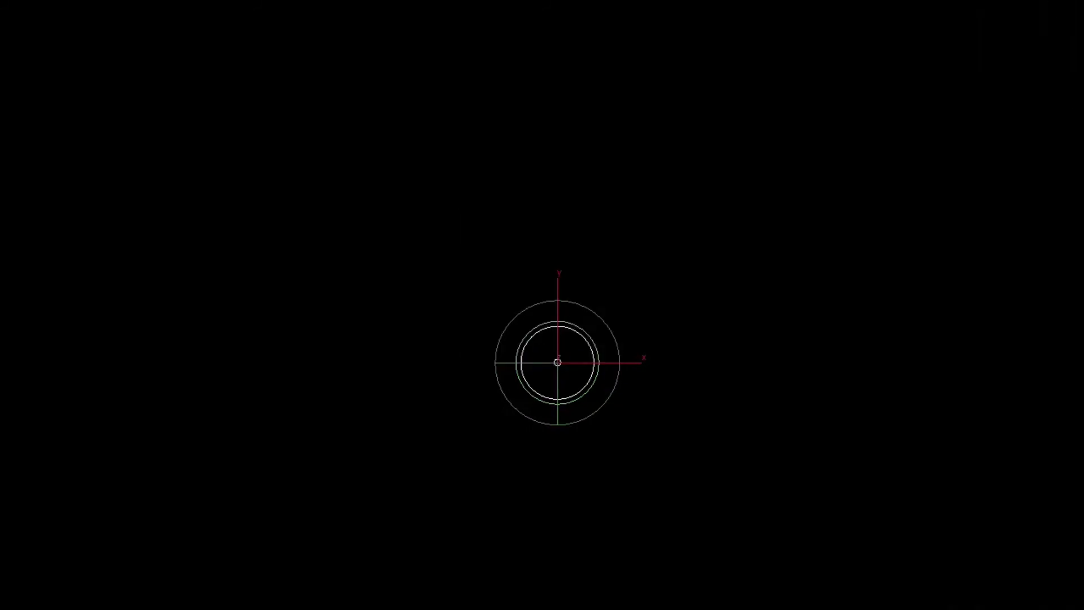
middle_click_drag(806, 406, 859, 409)
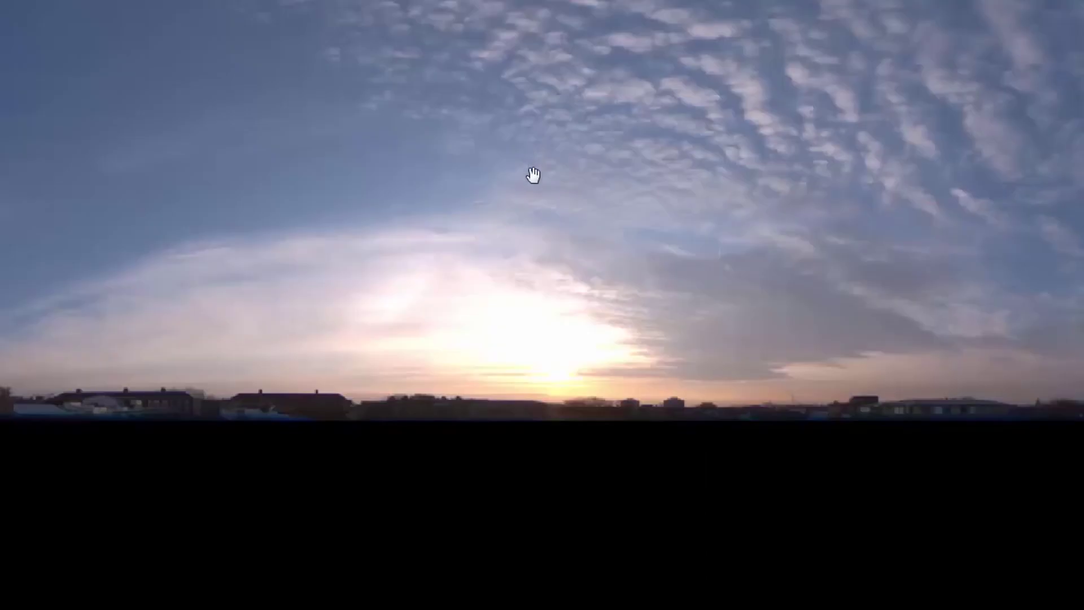
- Examine the sun and clouds in the sunset sky panorama in the image viewer, and return to the 3ds Max scene
left_click_drag(533, 175, 531, 374)
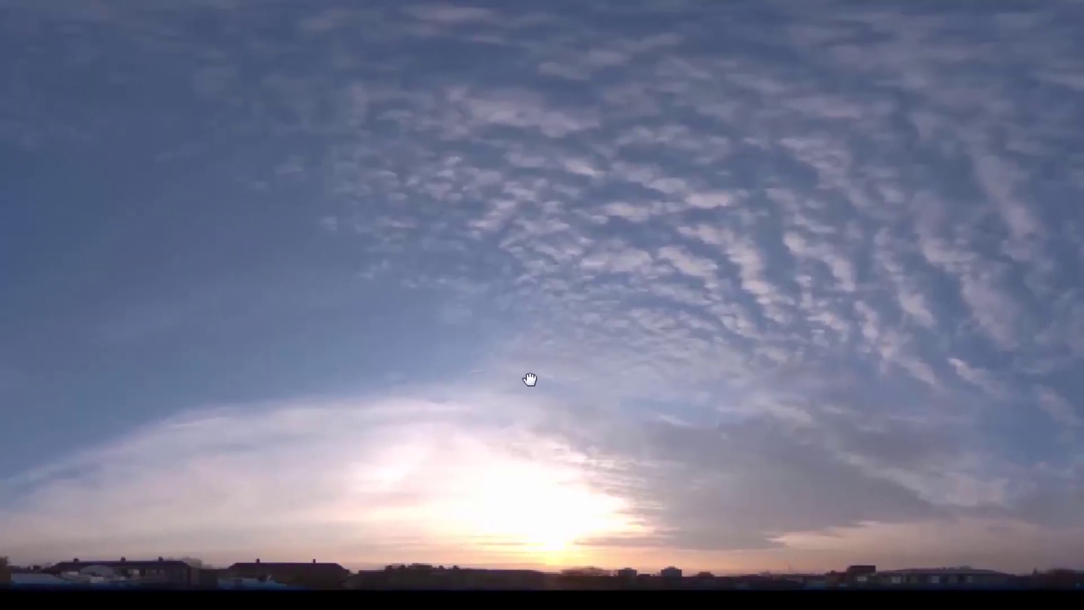
scroll(522, 382, "down", 2)
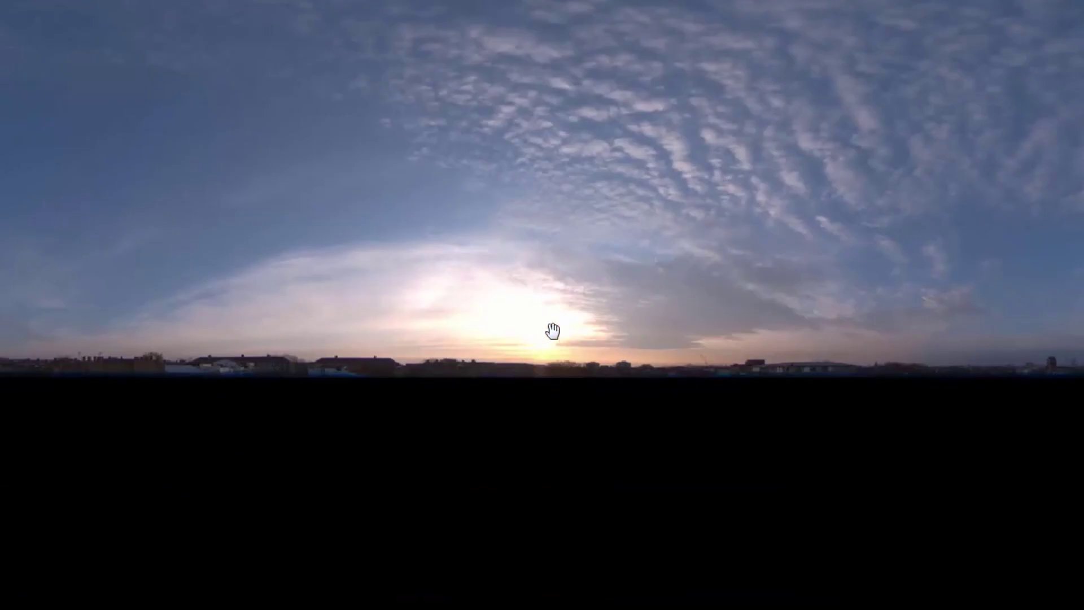
left_click_drag(542, 327, 687, 438)
scroll(511, 327, "up", 3)
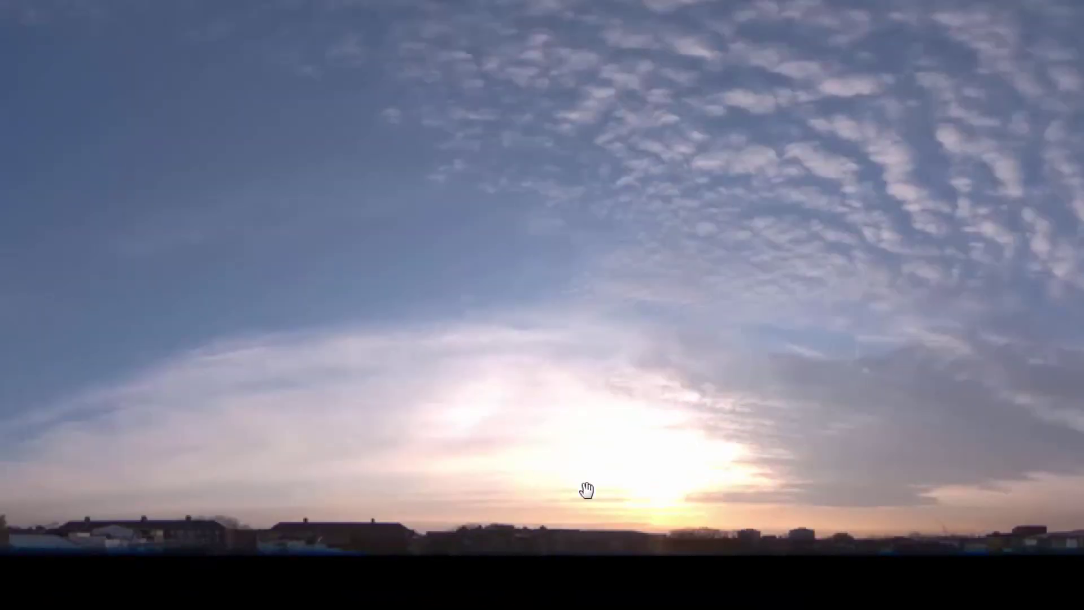
scroll(582, 495, "down", 1)
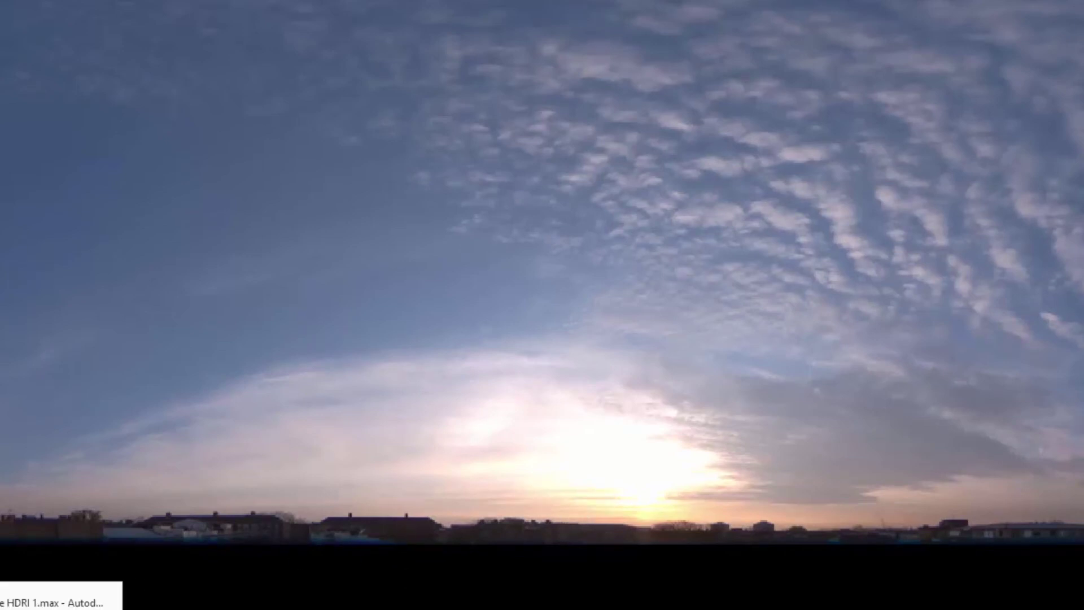
left_click(61, 609)
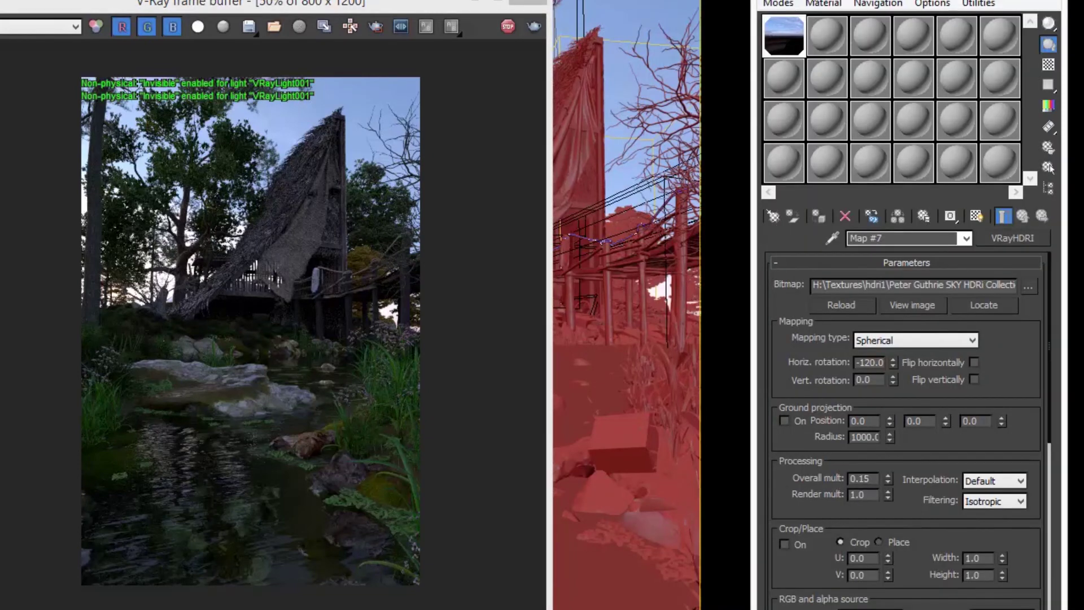
- Set the HDRI map's inverse gamma to 0.5 and check the sky in an enlarged preview of the map
left_click_drag(896, 455, 897, 244)
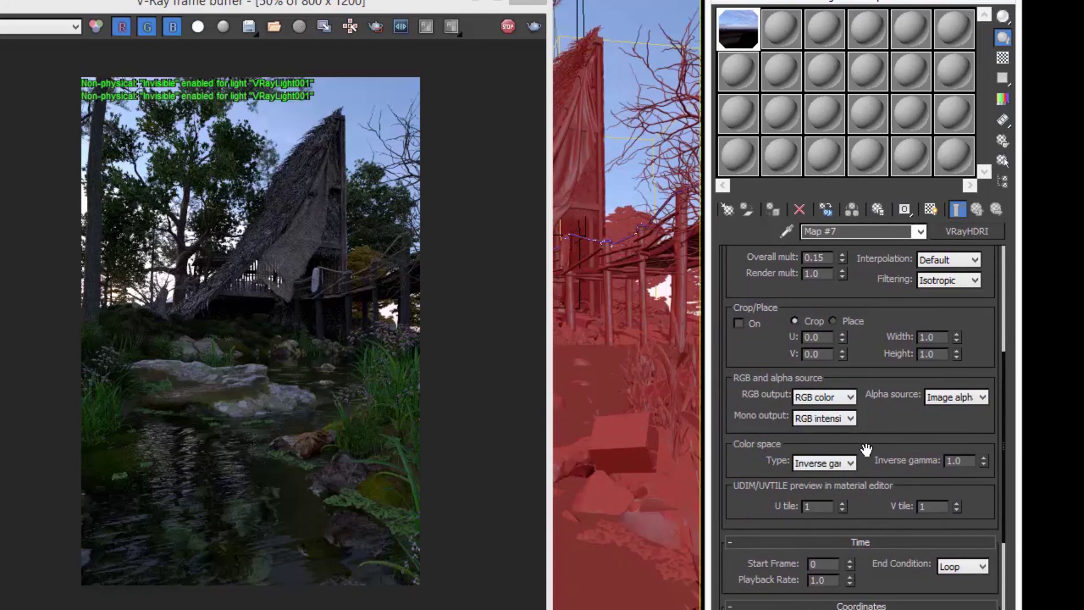
double_click(963, 463)
type(".5")
key("Return")
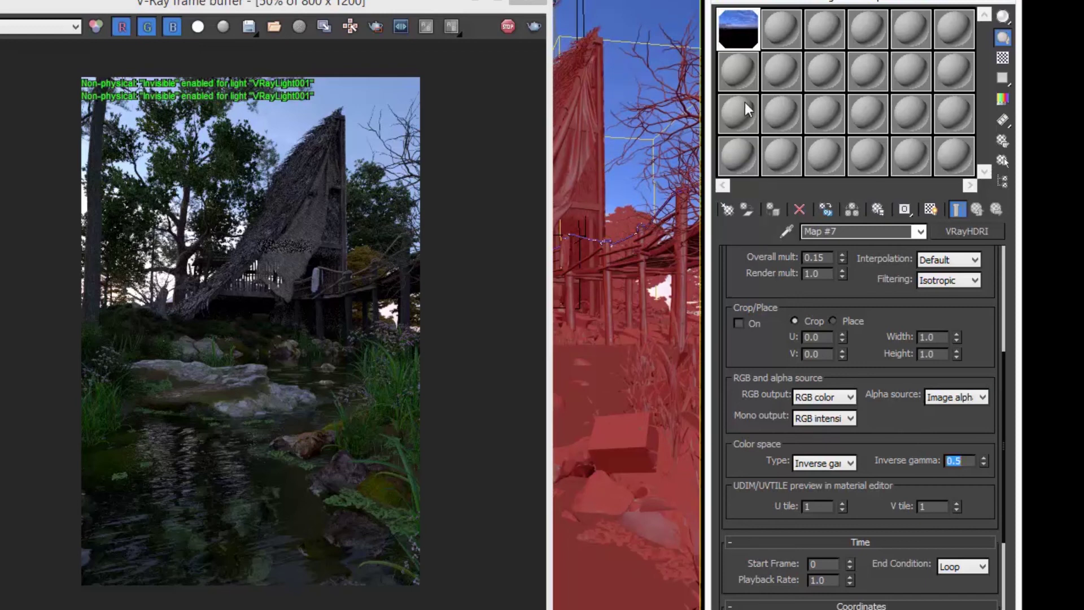
left_click(741, 22)
double_click(741, 22)
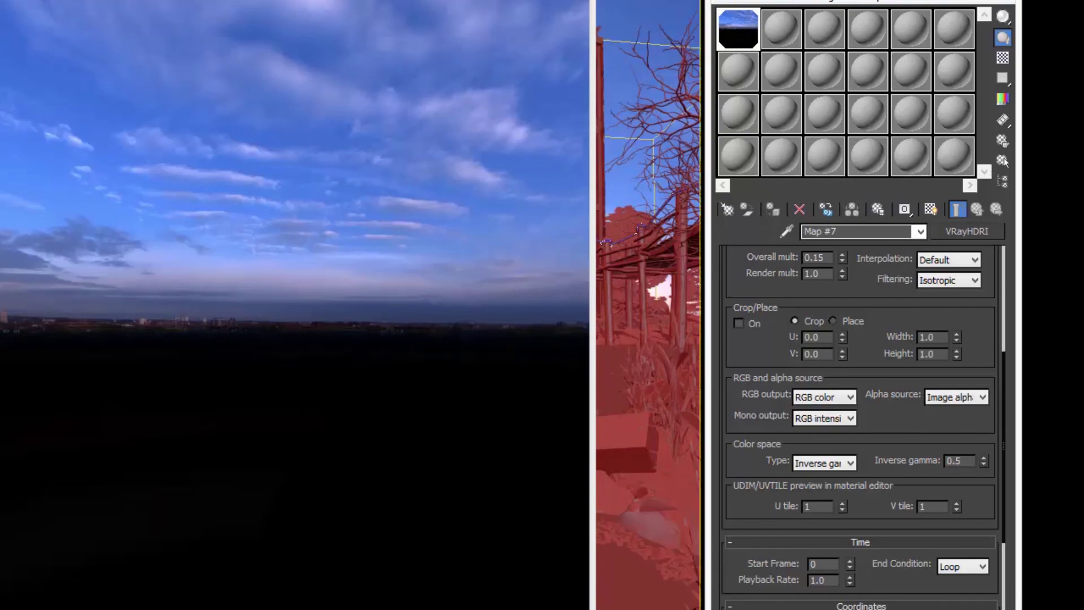
key("alt+F4")
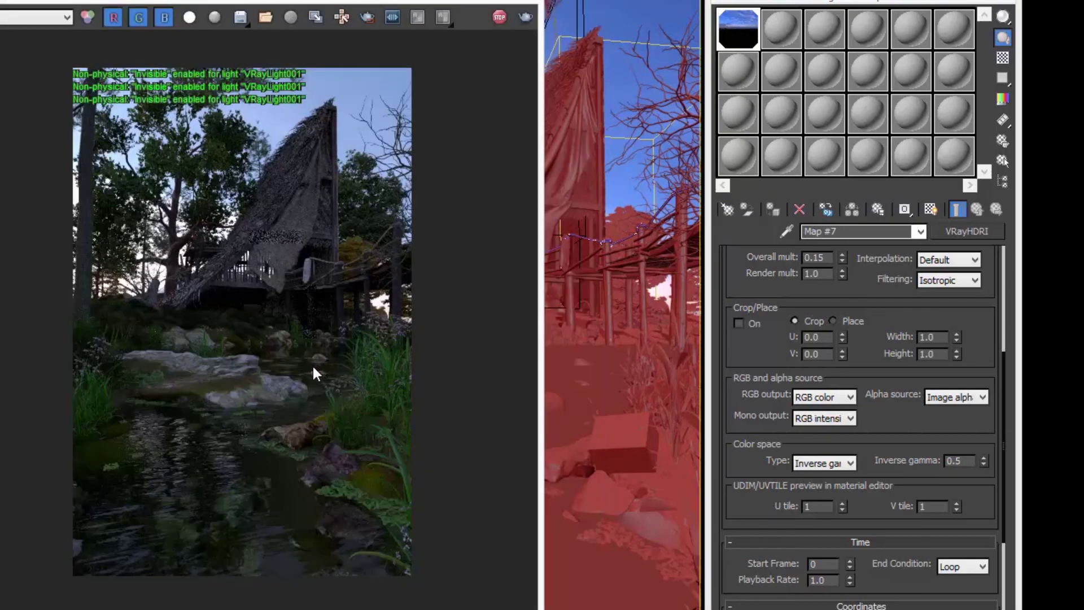